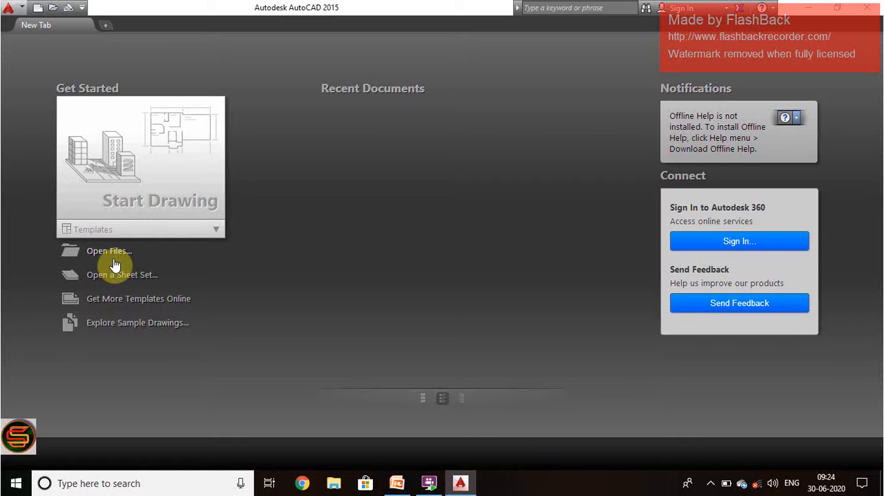
Step: Start a new blank drawing from the start page
click(144, 179)
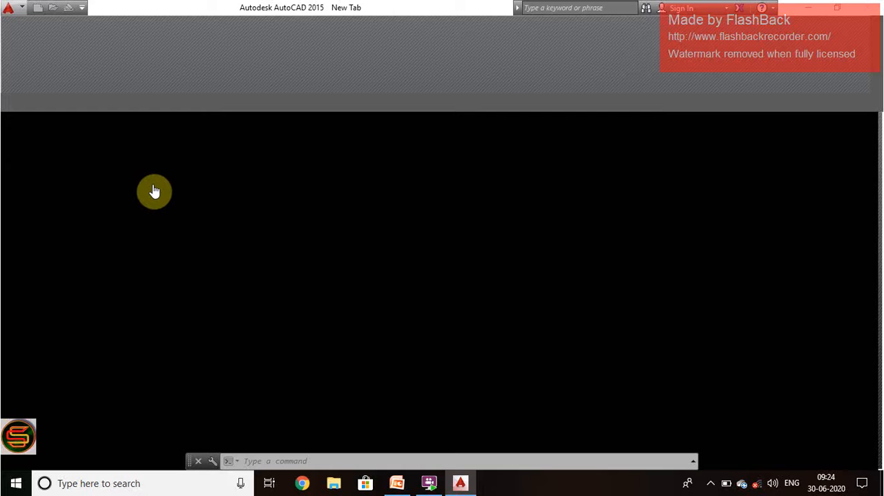
click(711, 483)
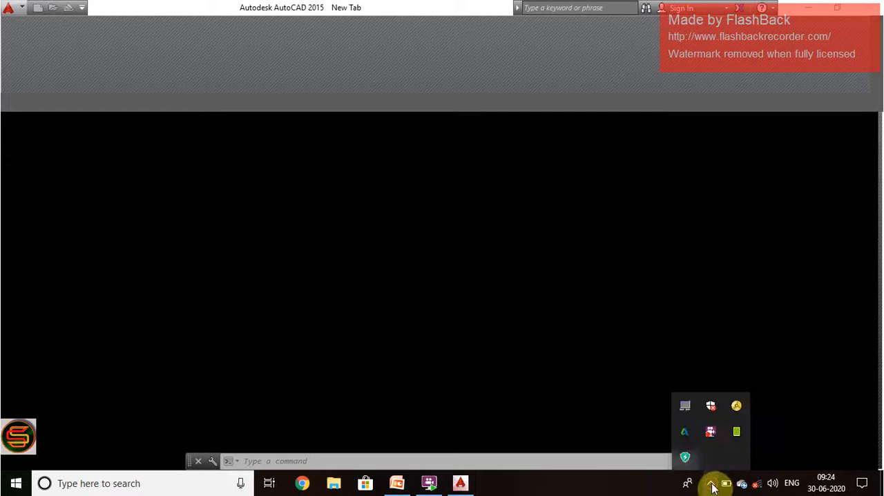
right_click(713, 434)
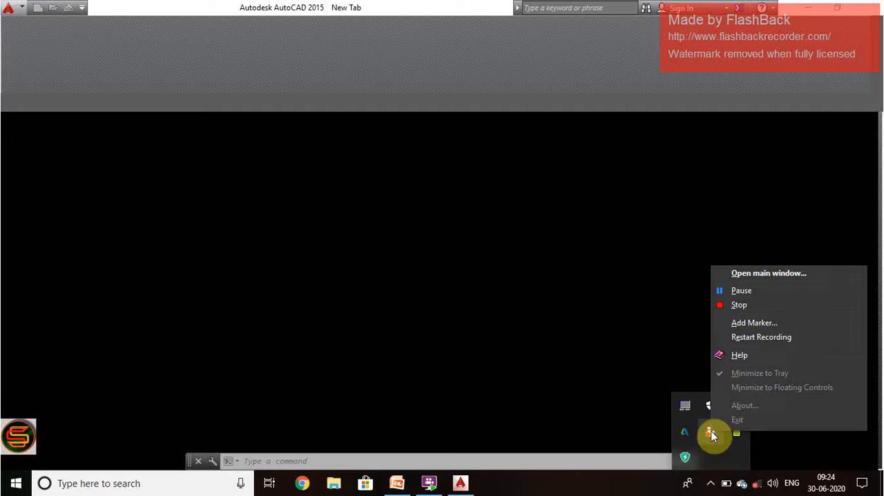
click(738, 291)
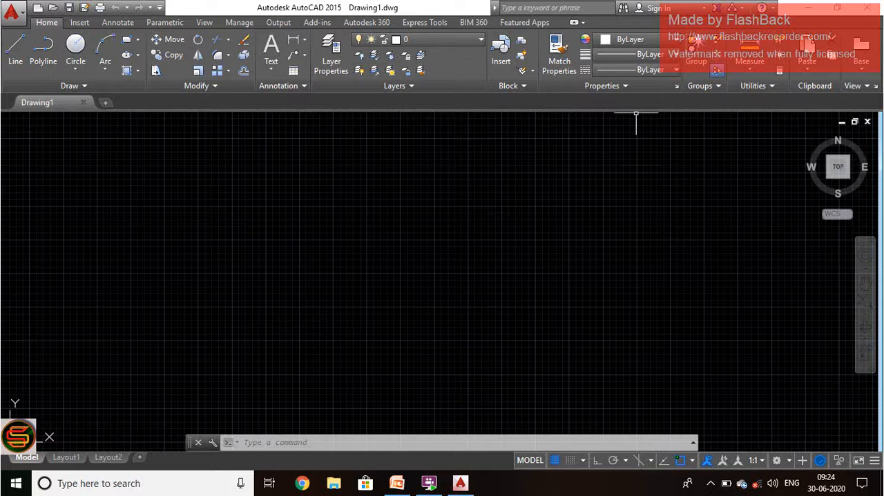
Step: Examine the file and publishing commands and the lineweight and linetype choices available for objects
click(556, 460)
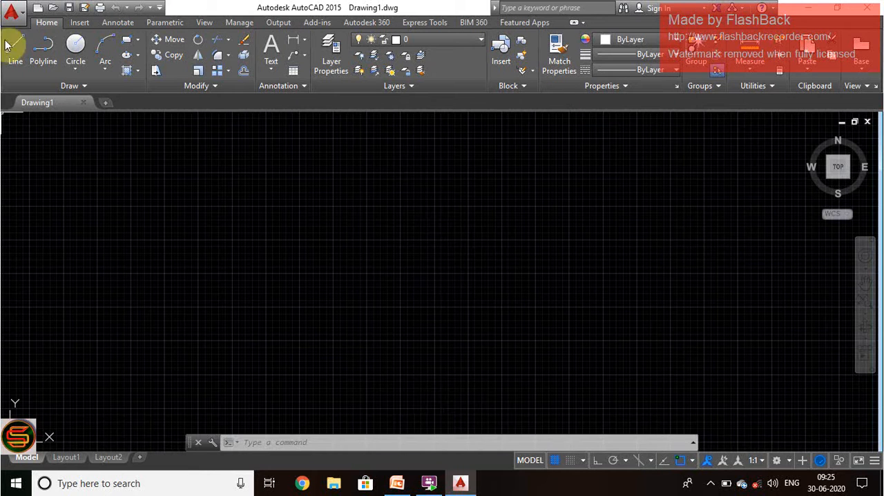
click(20, 19)
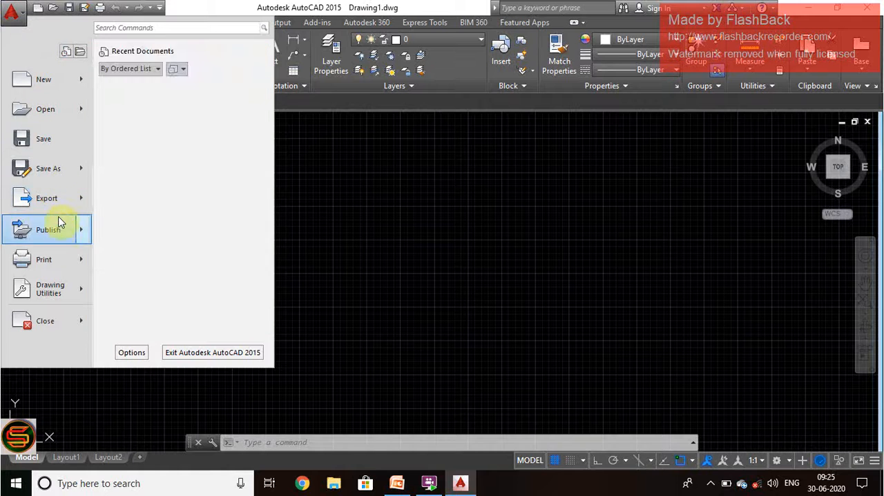
mouse_move(61, 227)
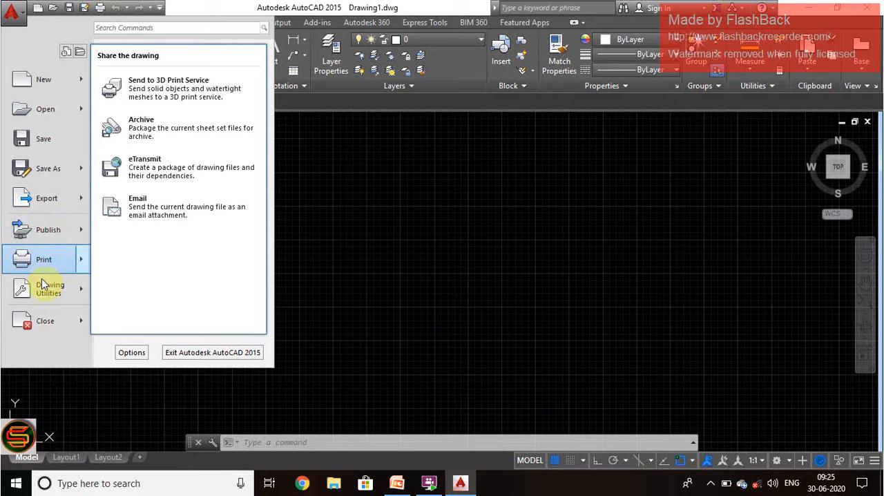
mouse_move(49, 301)
click(436, 268)
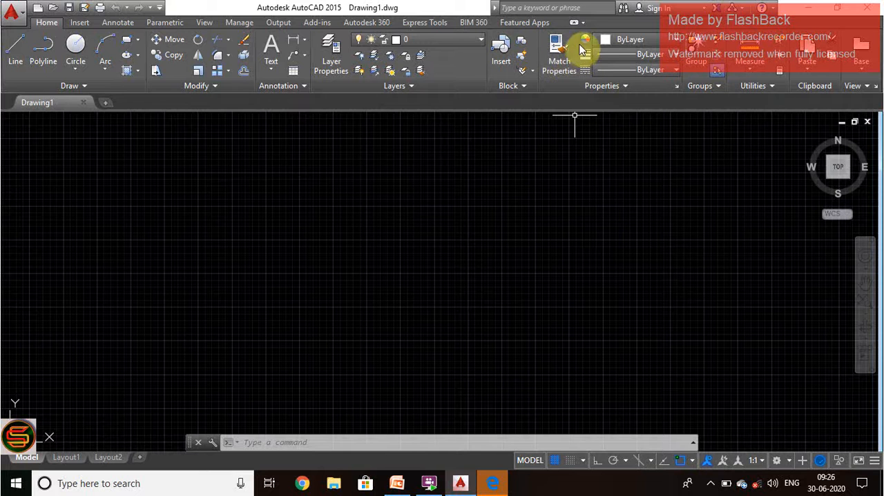
click(667, 39)
click(669, 56)
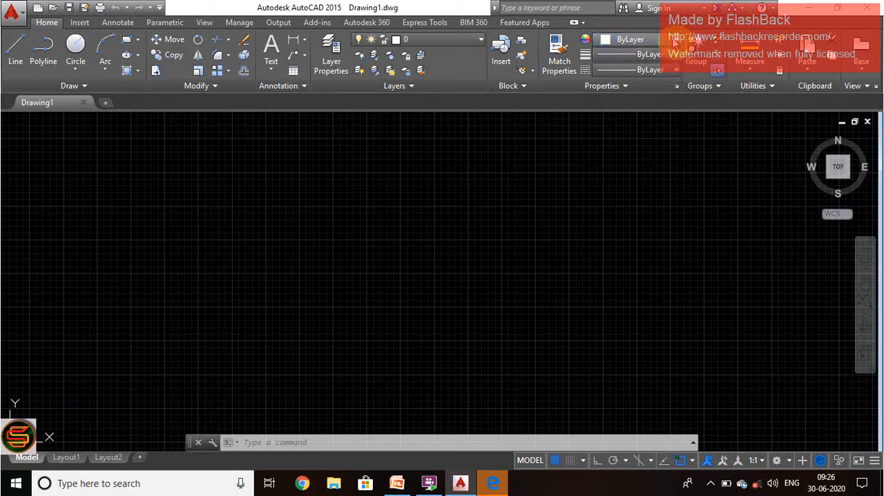
click(674, 55)
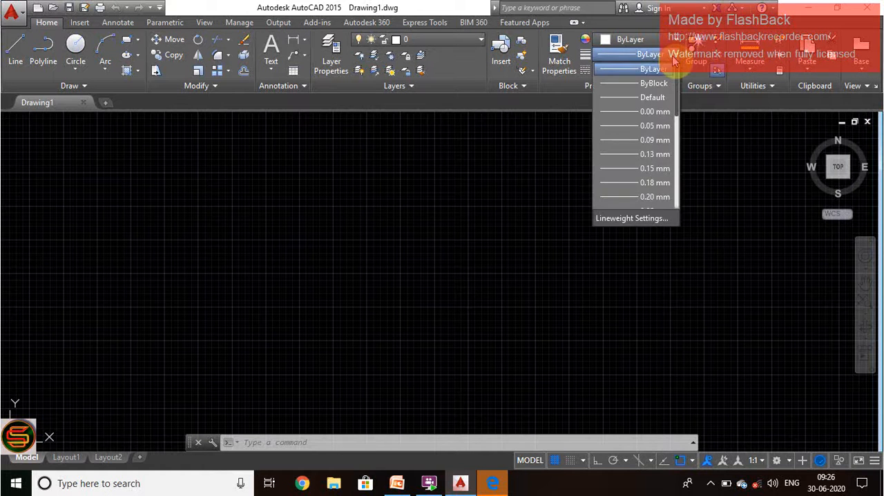
click(673, 63)
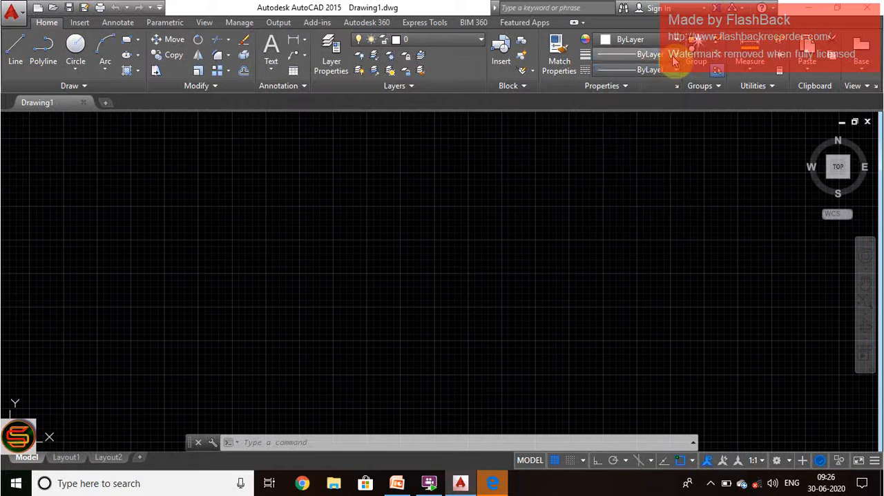
click(673, 71)
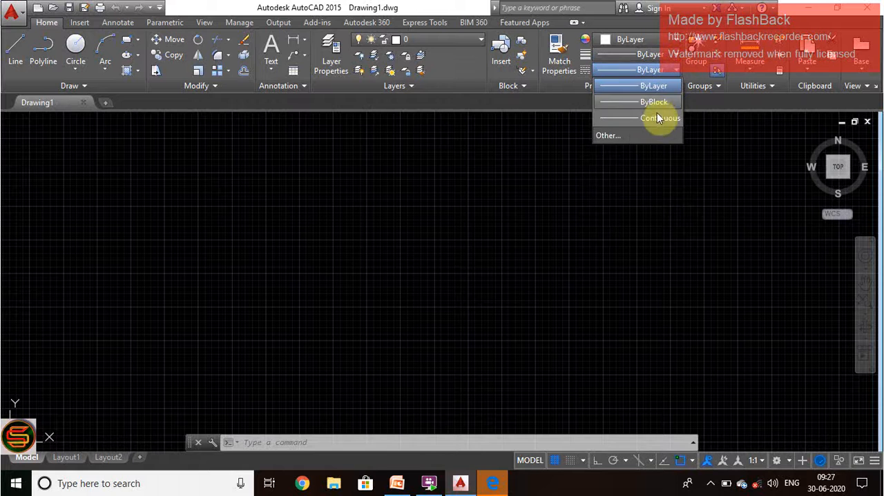
click(674, 208)
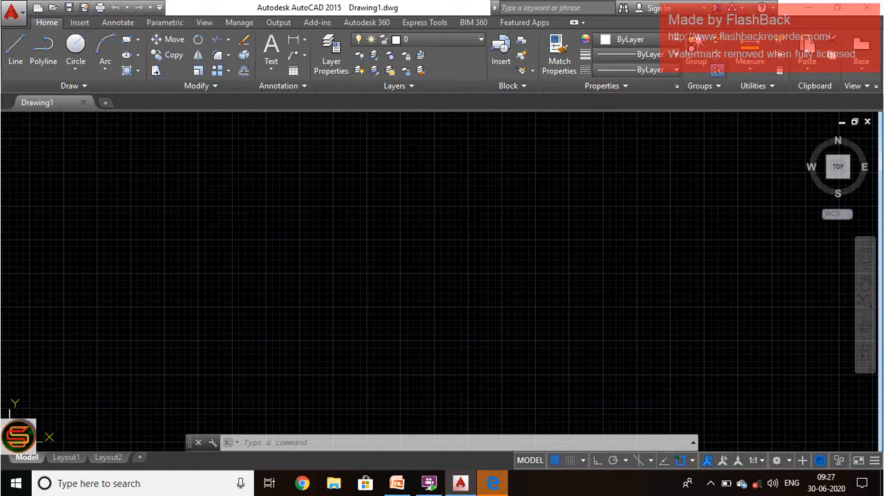
Step: View the drawing from the top-front-right isometric direction, and return to the top view with the origin near the lower-left corner
click(851, 178)
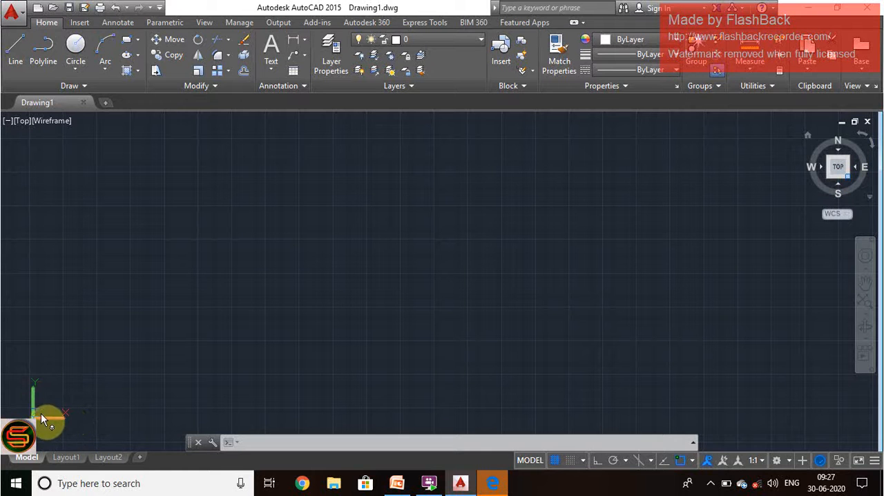
click(846, 176)
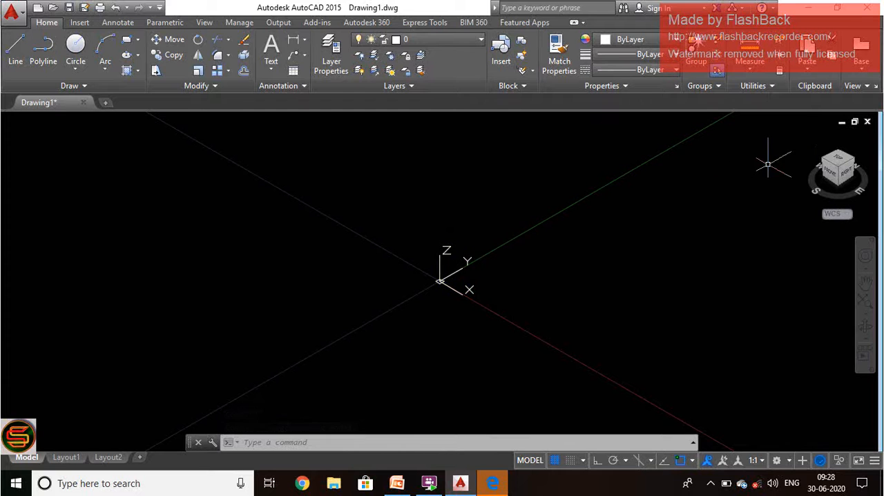
click(844, 166)
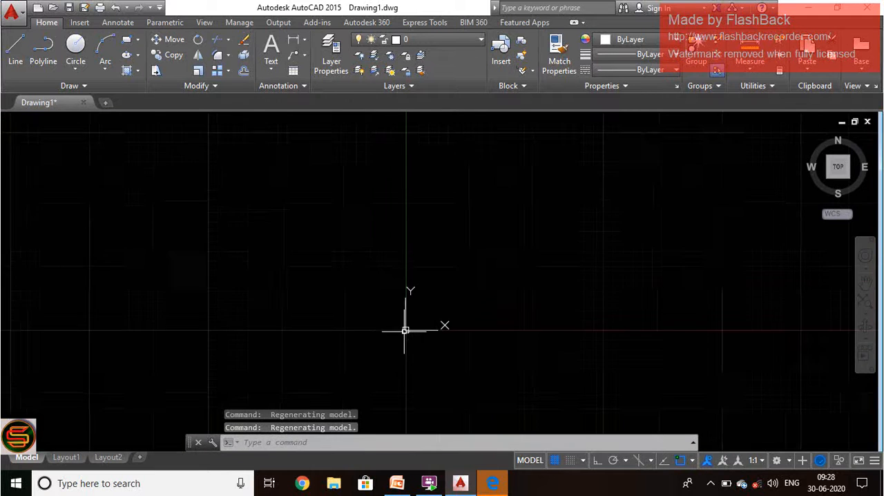
mouse_move(655, 174)
middle_down()
mouse_move(449, 271)
mouse_move(312, 278)
middle_up()
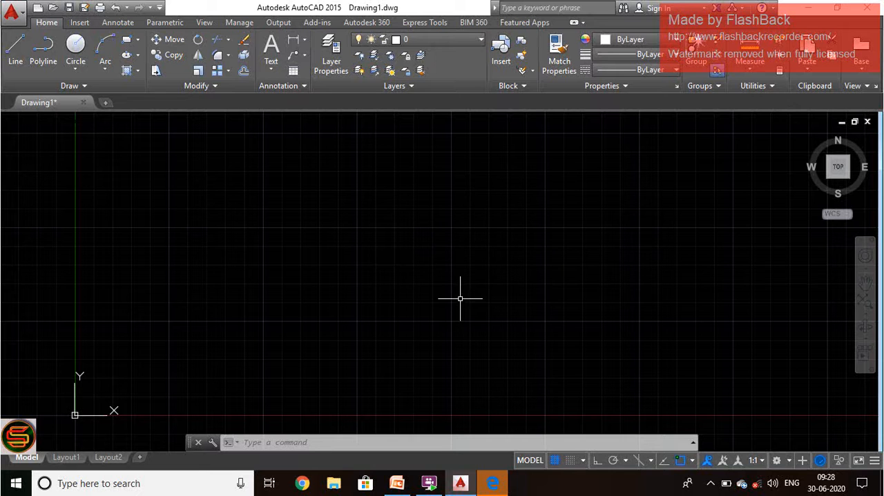
Step: Open the drawing units settings with the UN command and review the length types and insertion scale units
click(423, 443)
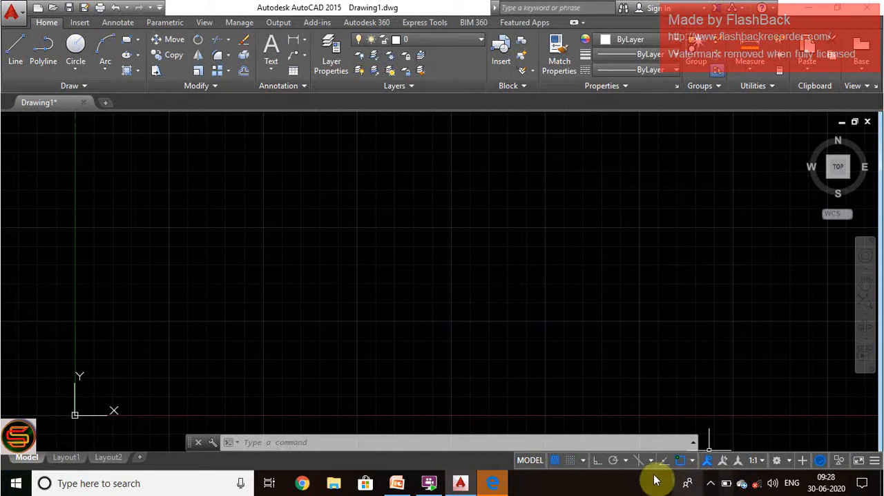
click(325, 442)
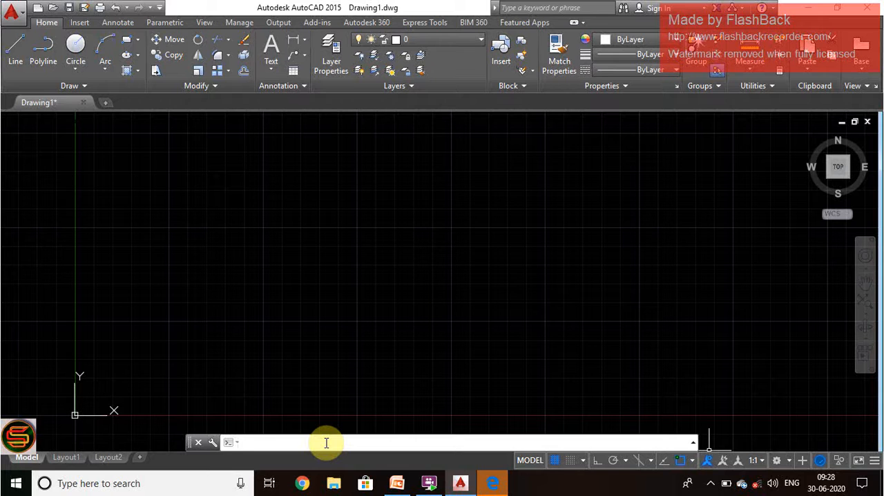
text(UN)
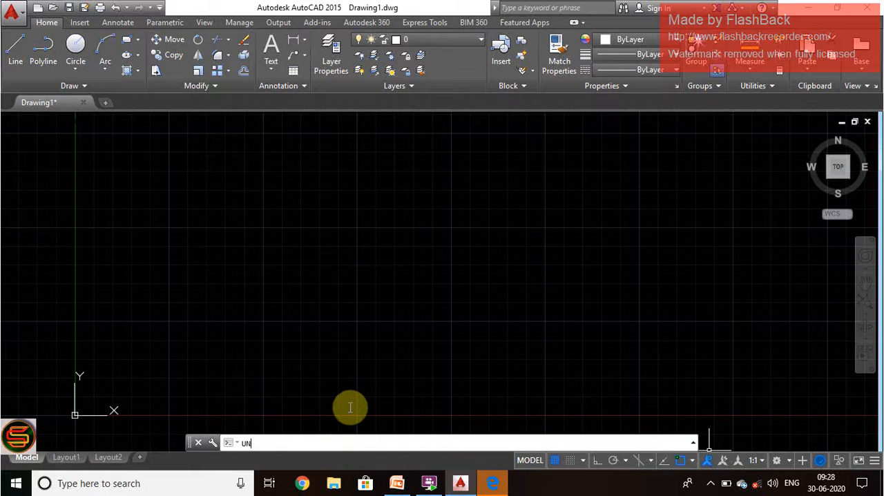
key(Return)
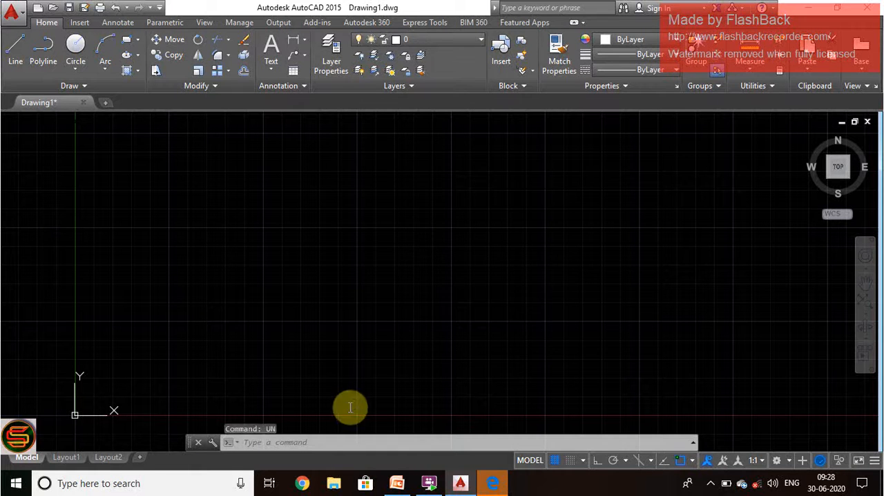
click(424, 151)
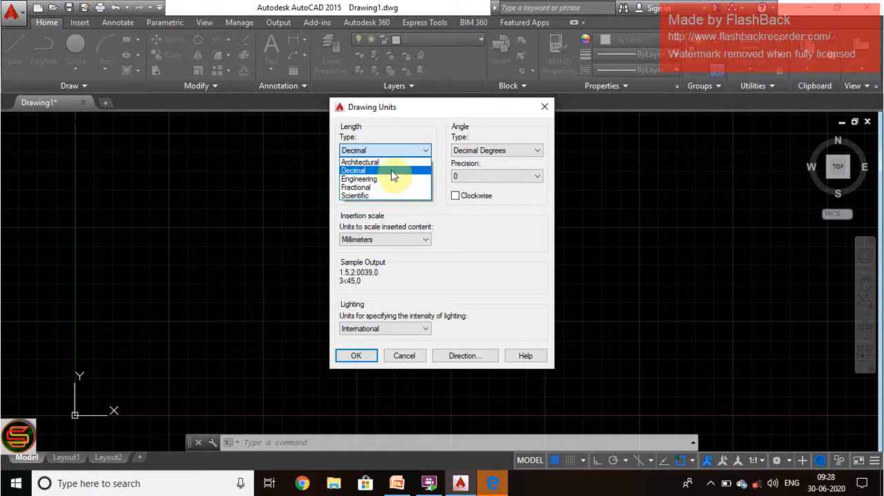
click(392, 151)
click(414, 239)
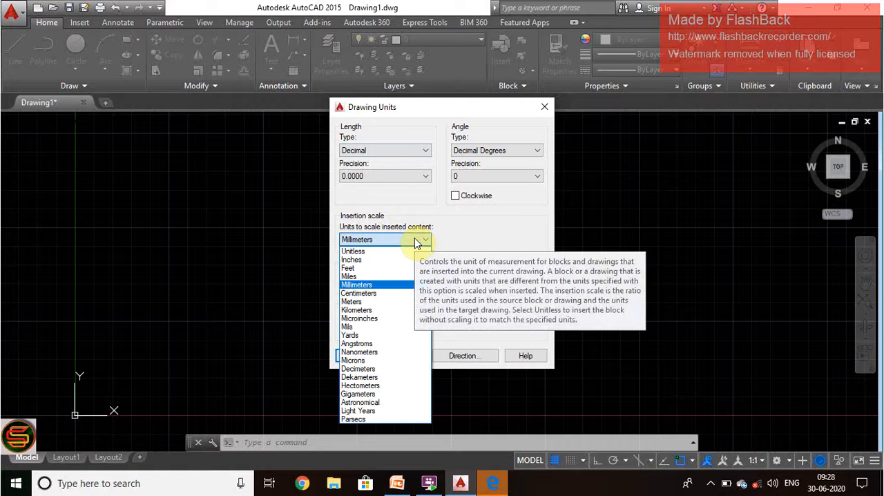
click(415, 240)
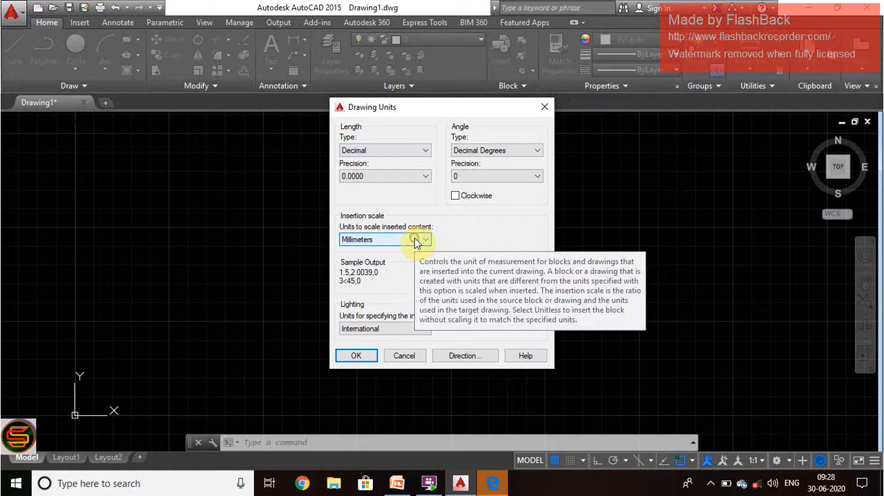
Step: Try the Architectural length type in the drawing units and switch the type back to Decimal
click(406, 151)
click(383, 152)
click(384, 152)
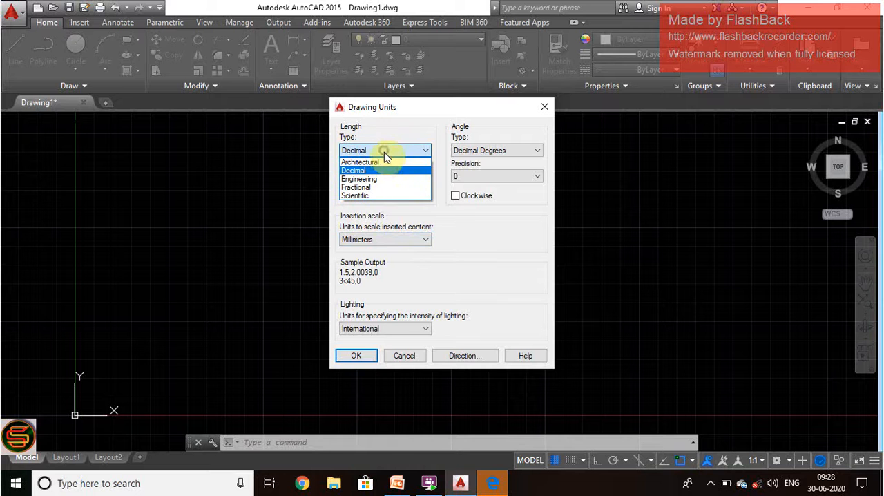
click(385, 163)
click(415, 240)
click(417, 240)
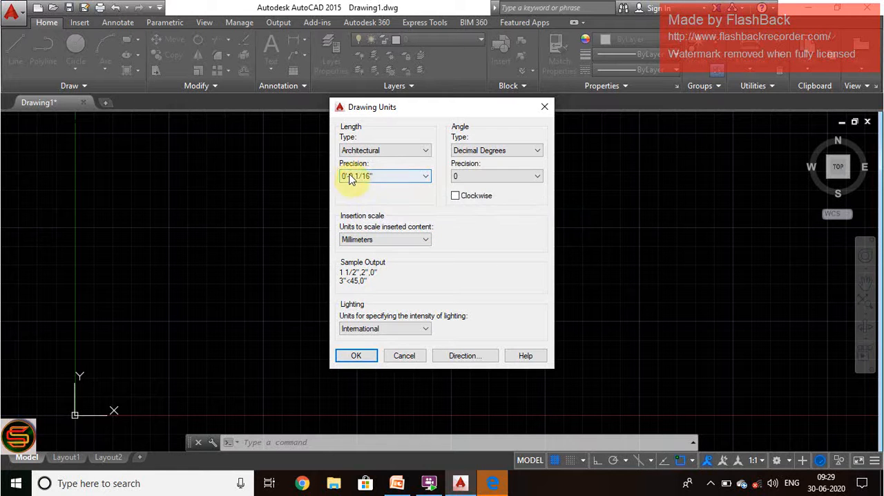
click(387, 150)
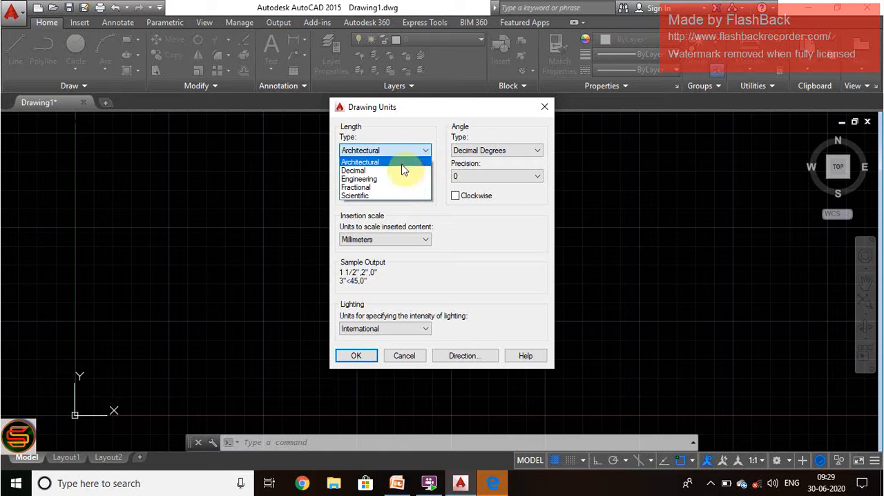
click(402, 171)
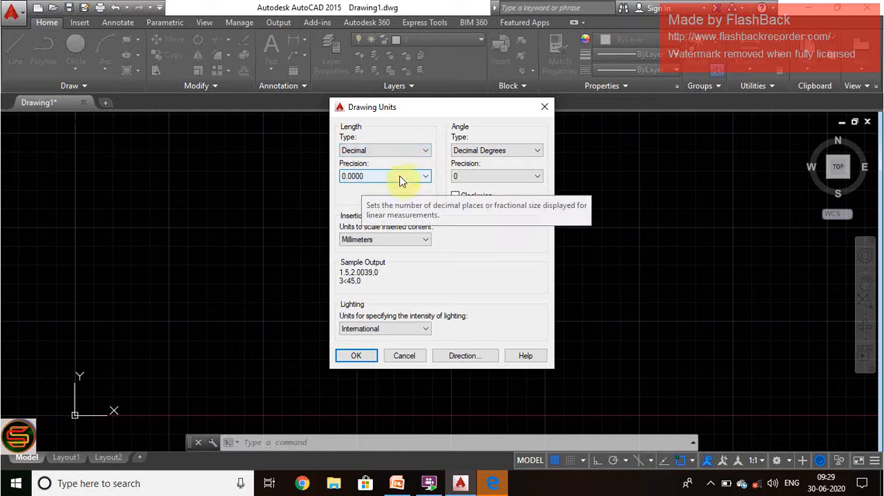
Step: Try the Engineering, Fractional and Scientific length types one after another to compare their precision formats
click(416, 151)
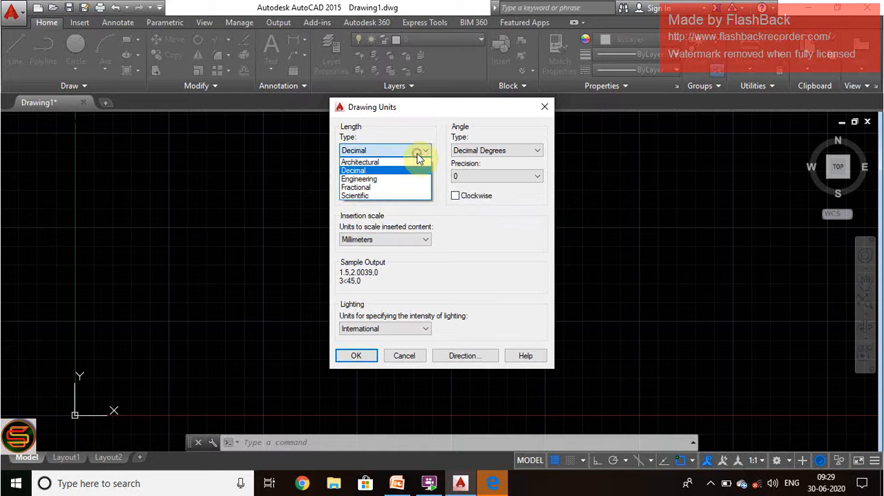
click(379, 178)
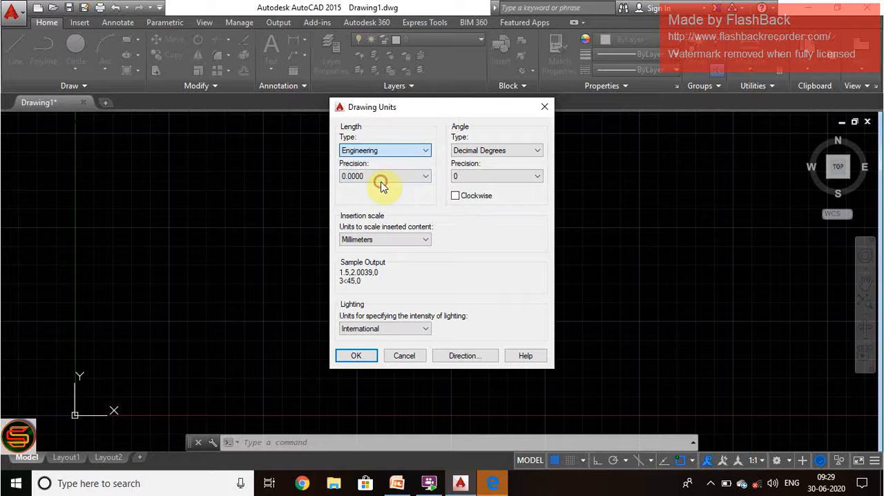
click(397, 151)
click(393, 187)
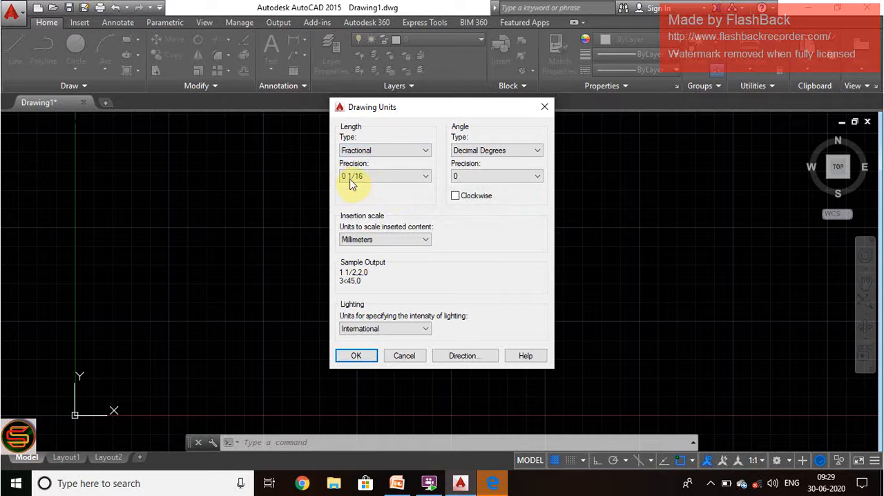
click(422, 154)
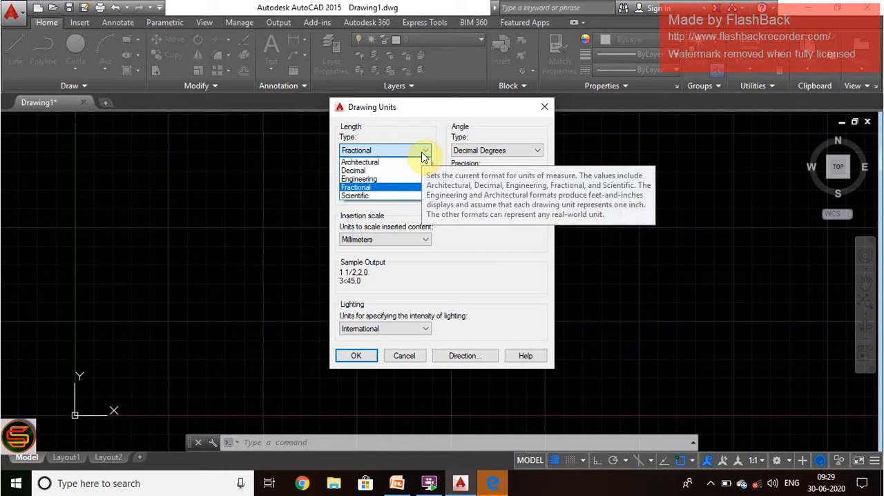
click(353, 197)
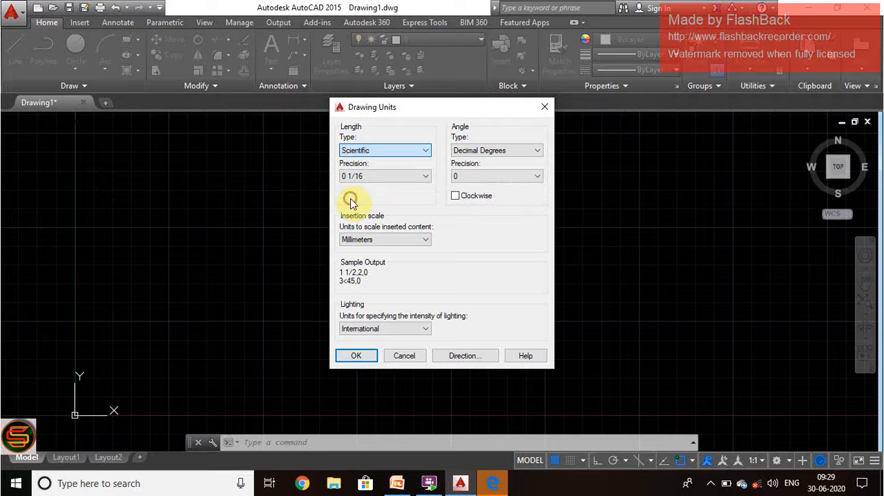
Step: Set the drawing's length type to Engineering with a precision of 0'-0.00"
click(420, 150)
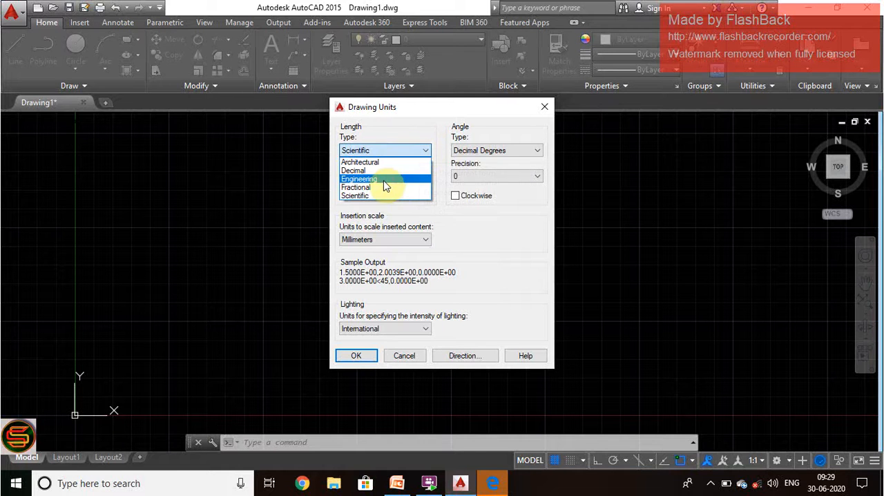
click(383, 180)
click(386, 176)
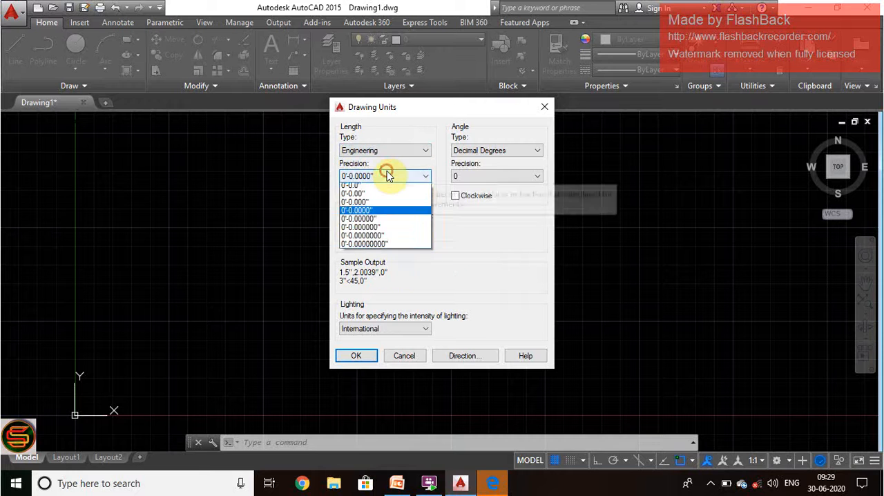
click(387, 175)
click(384, 174)
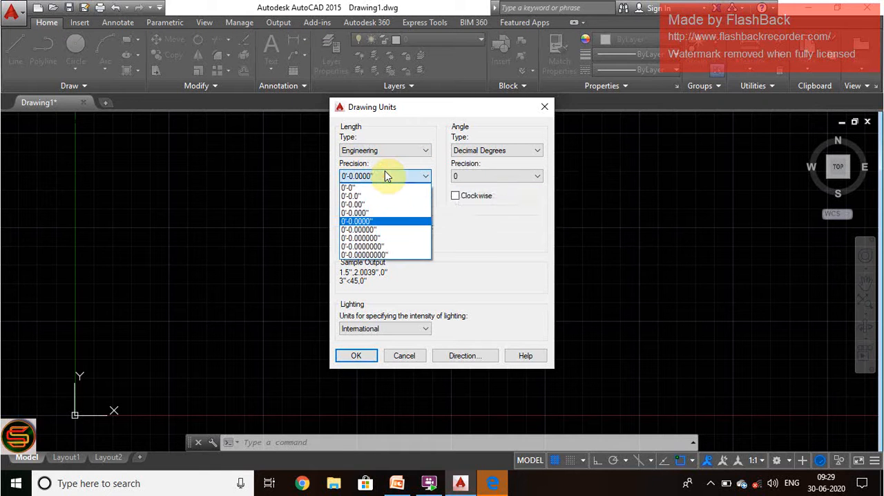
click(372, 205)
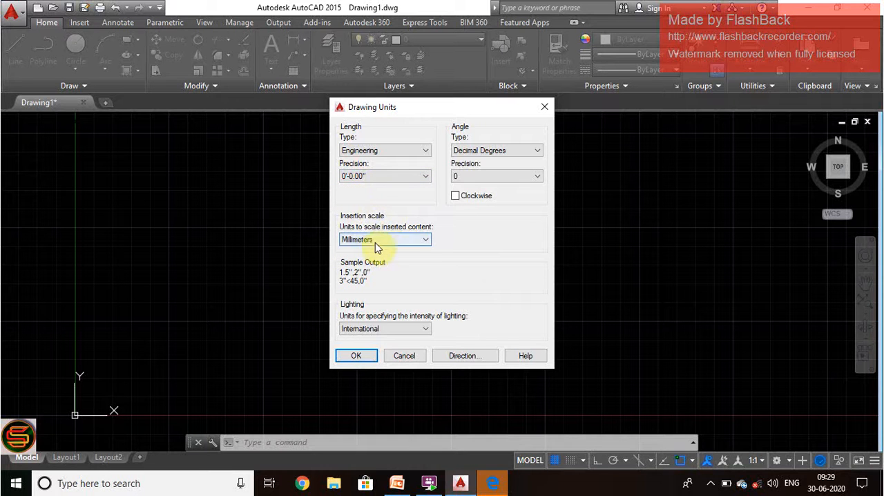
Step: Set the insertion scale units to Feet and apply the drawing units despite the recommendation of inches
click(404, 237)
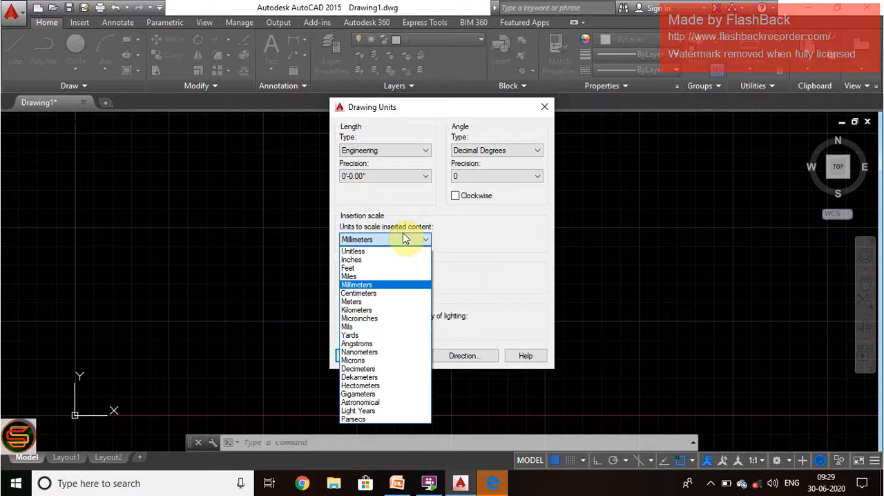
click(364, 269)
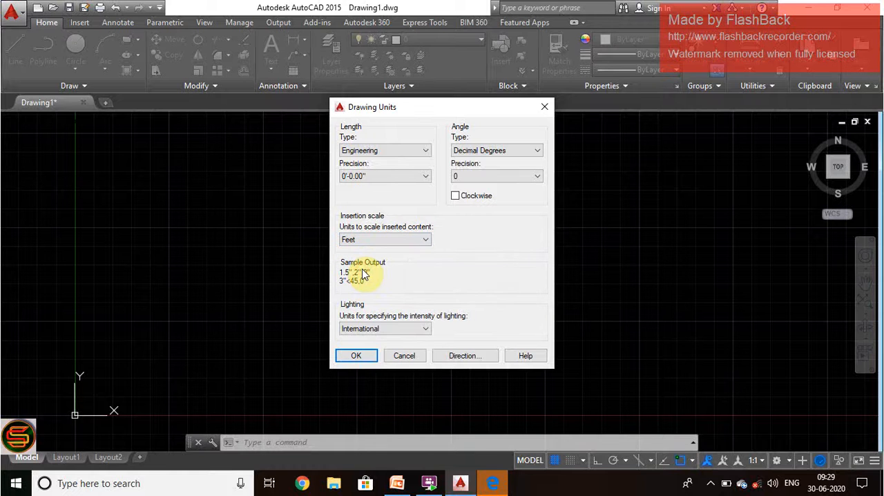
click(355, 356)
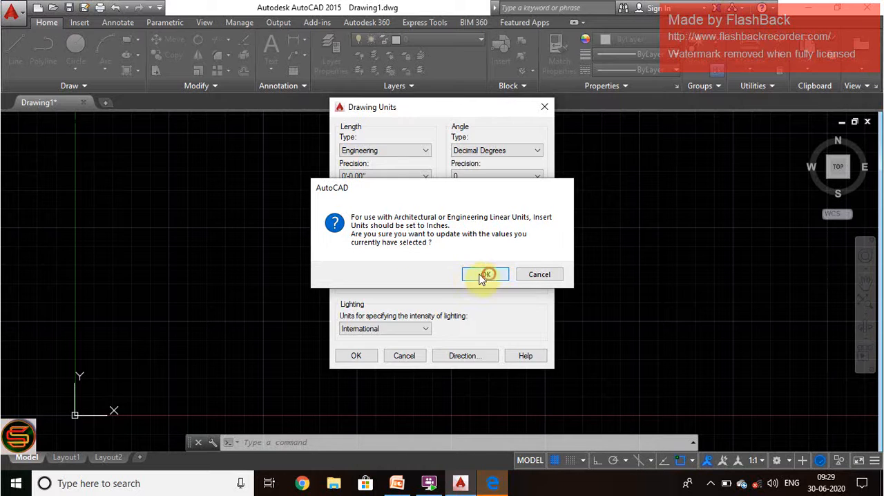
click(486, 275)
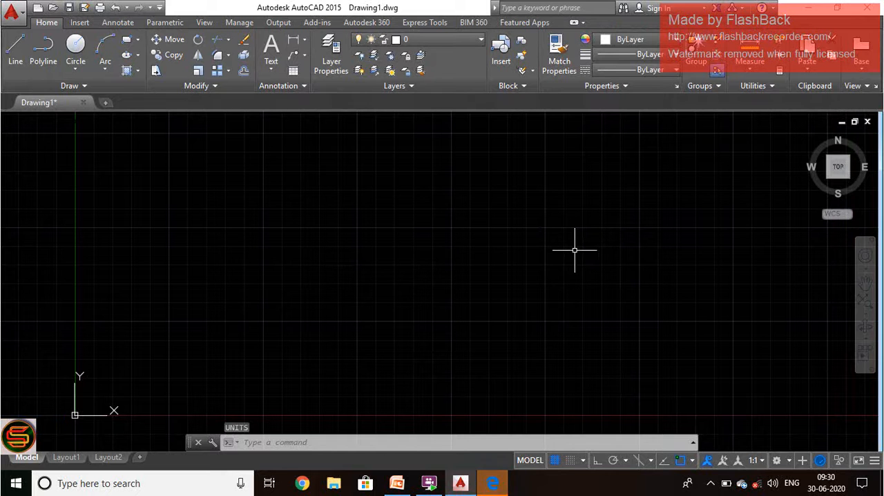
Step: Set the model space limits with LIMITS, keeping the default lower-left corner 0,0 and entering 100',100' for the upper-right corner
click(462, 442)
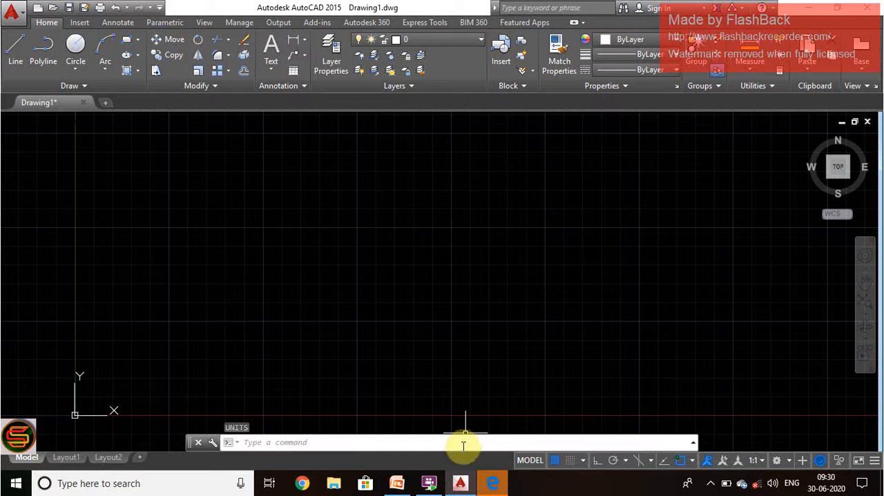
text(LI)
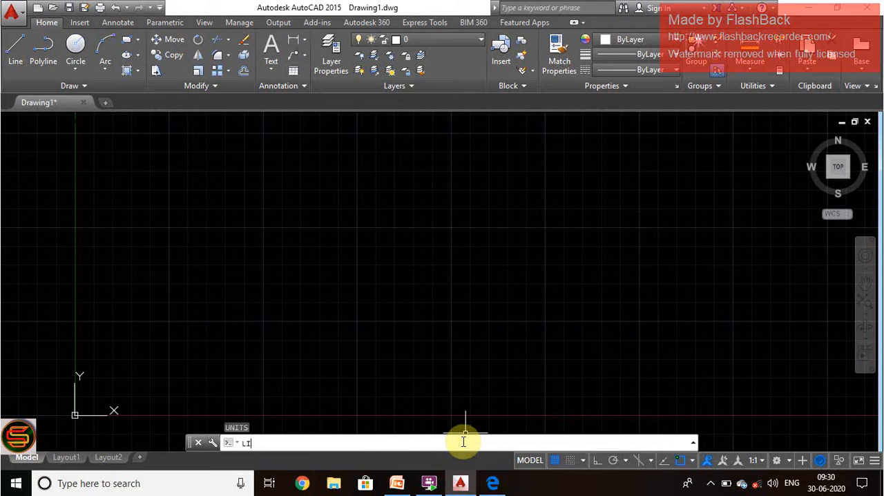
text(MITS)
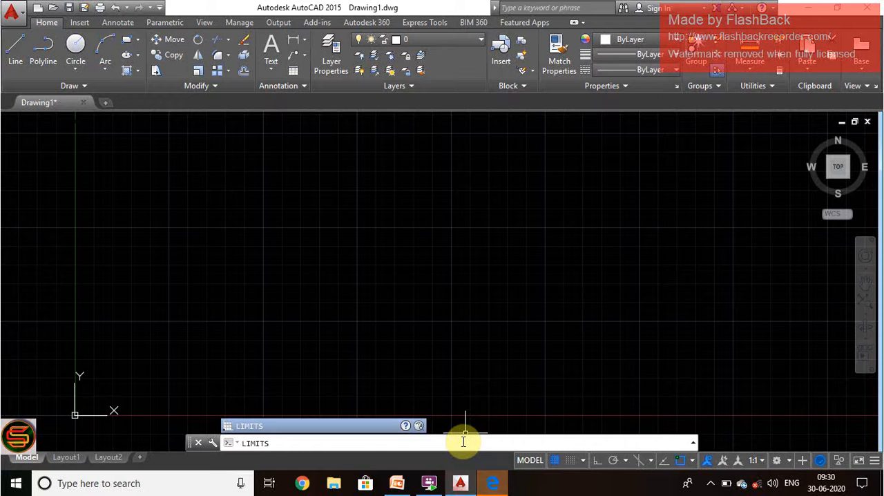
key(Return)
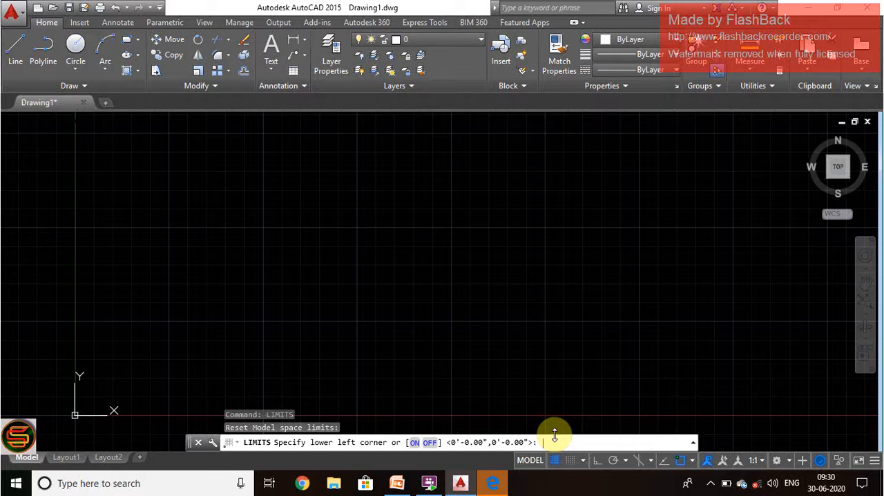
scroll(501, 302, up, 1)
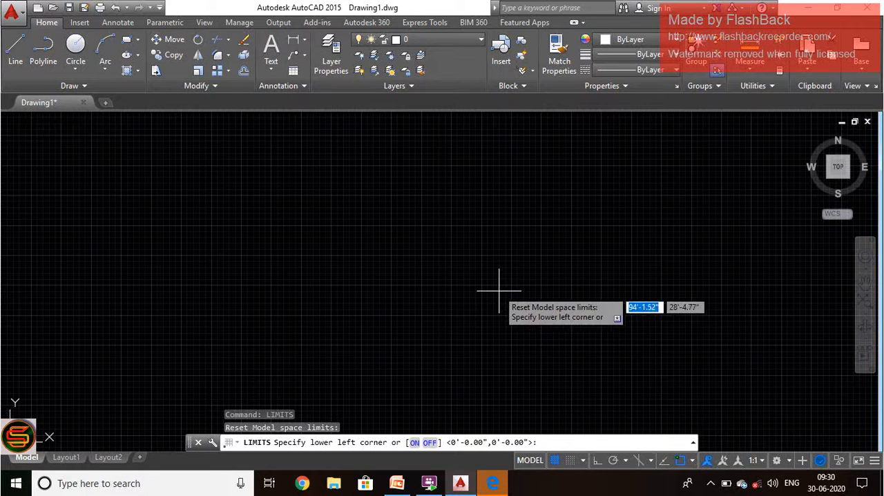
click(547, 442)
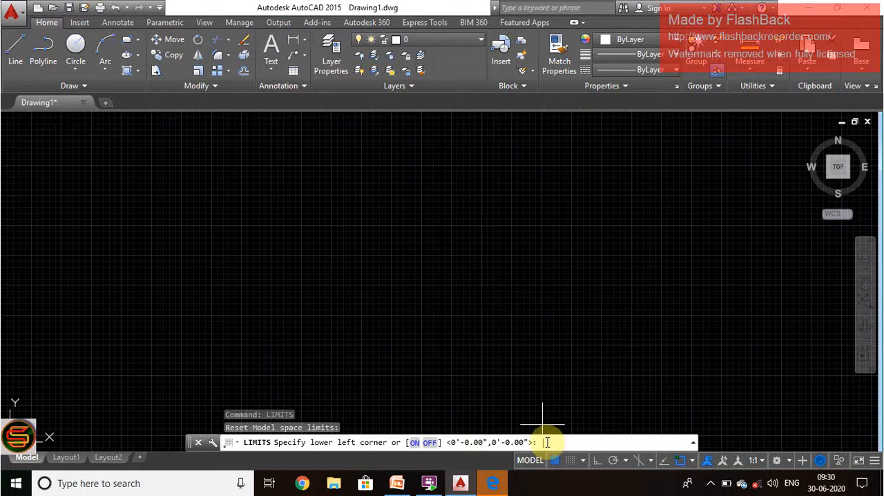
key(Return)
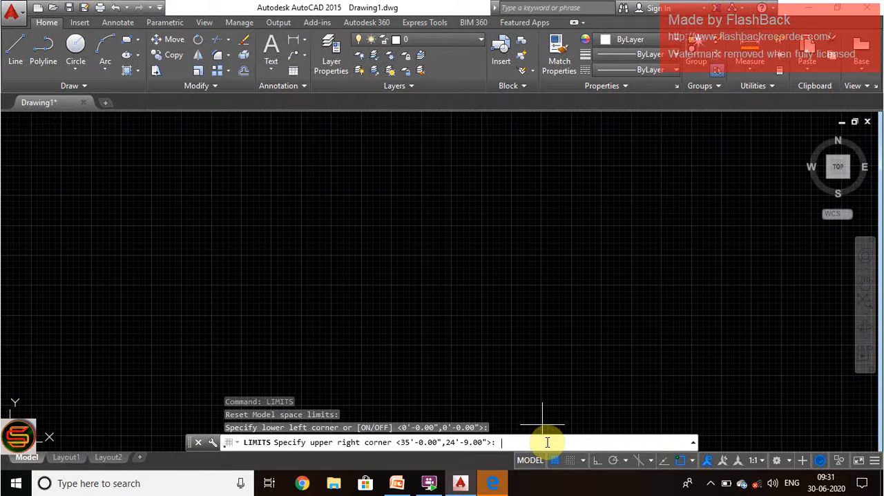
text(00',100)
key(Return)
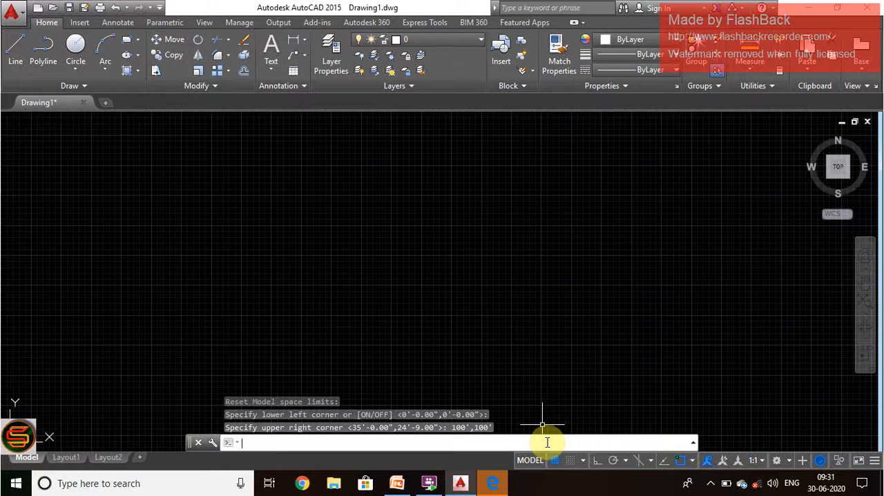
Step: Zoom to All so the view fits the new drawing limits, with the origin in view
text(z)
key(Return)
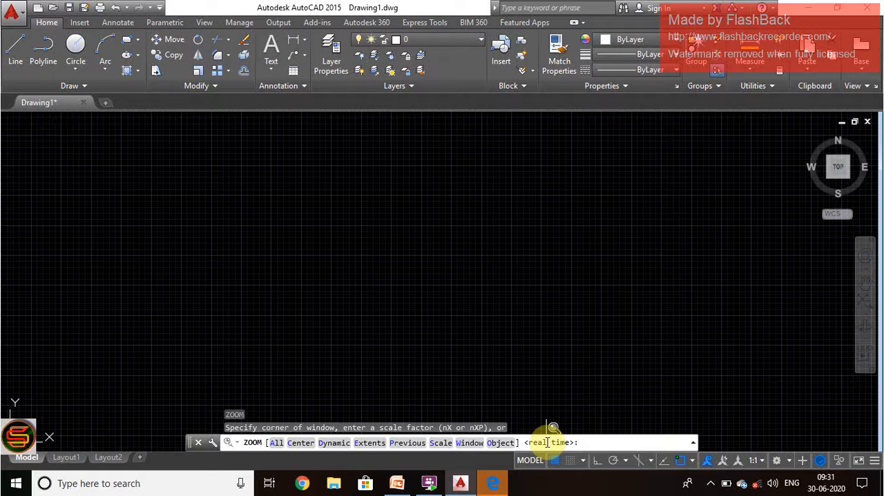
text(A)
key(Return)
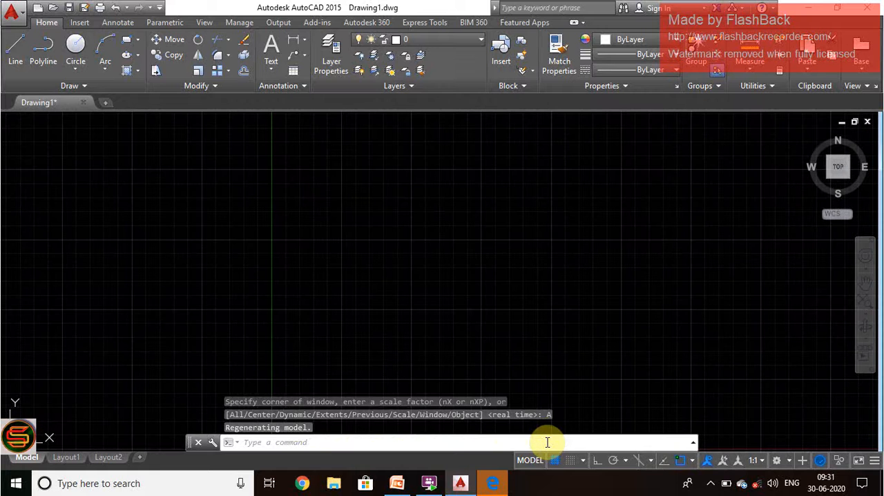
scroll(342, 195, down, 3)
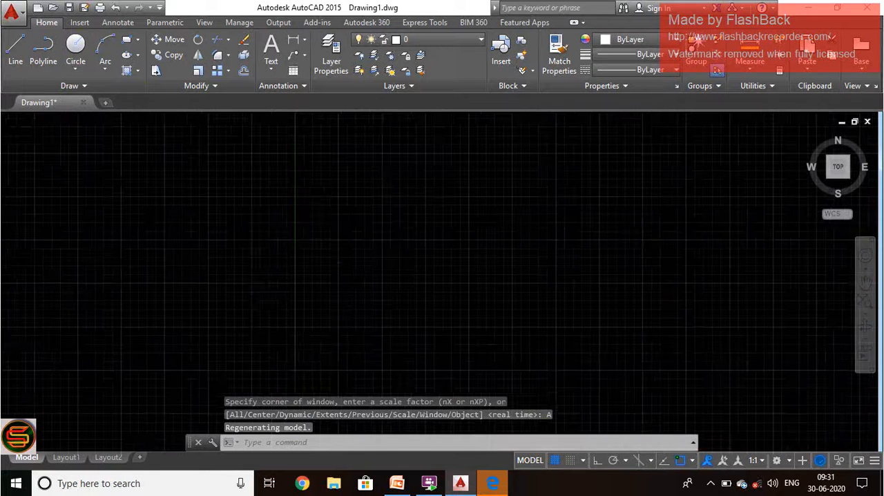
scroll(429, 214, up, 2)
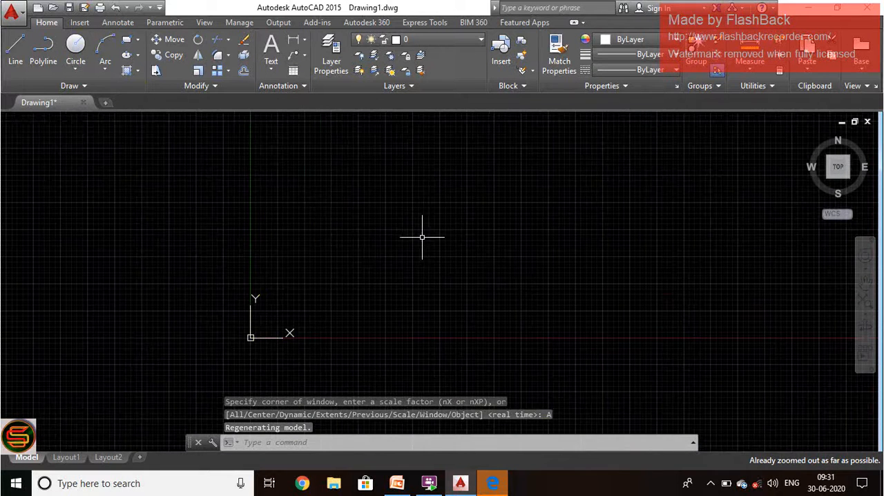
scroll(417, 260, up, 2)
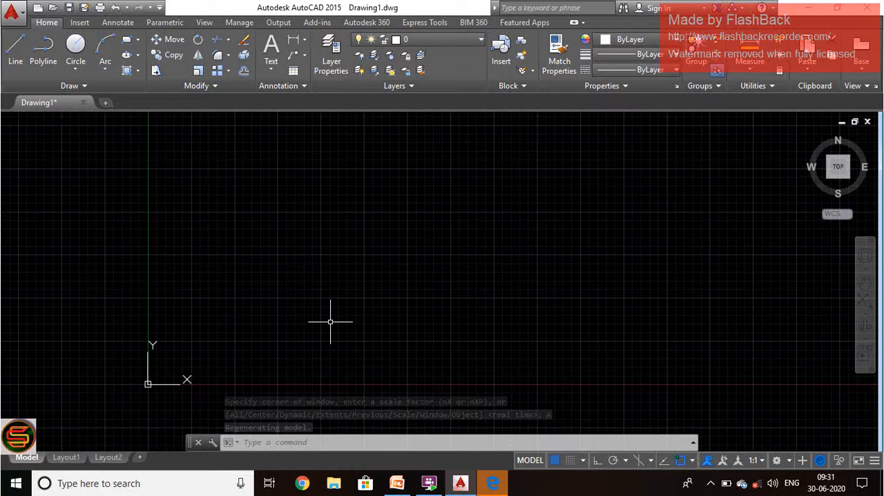
Step: Turn Ortho on and draw a 10' horizontal line to the right from a point above and right of the origin
text(l)
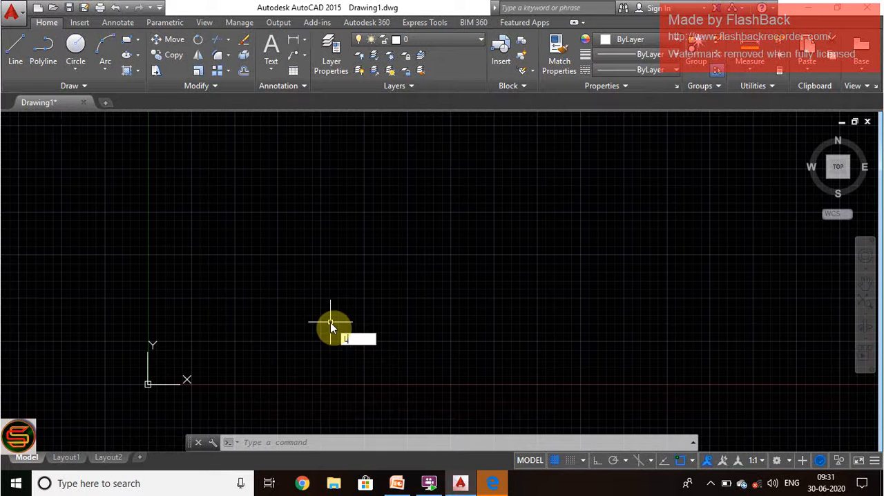
key(Return)
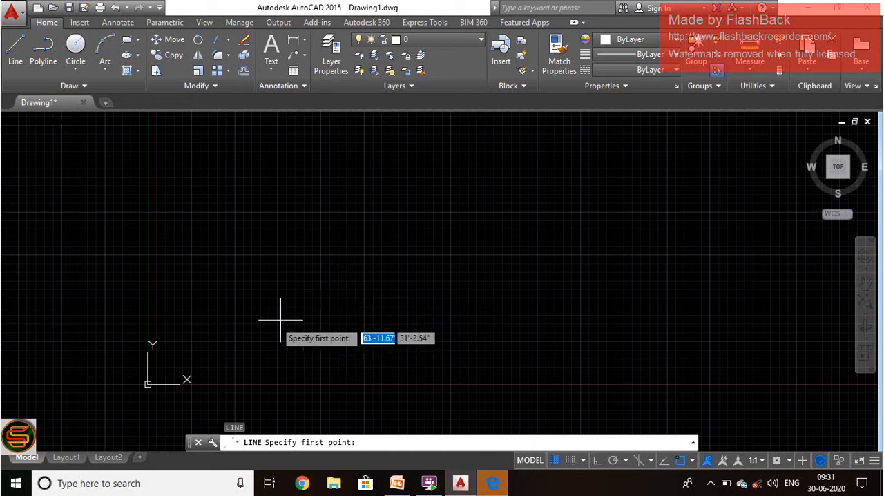
click(235, 273)
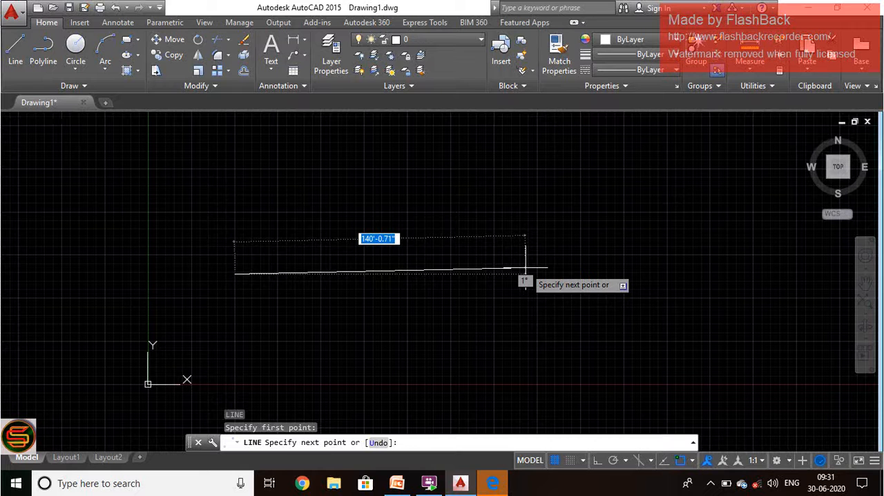
key(F8)
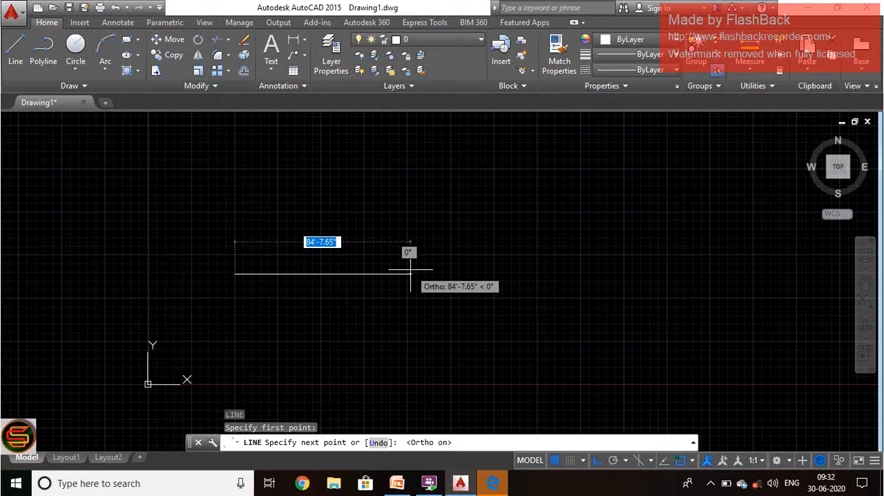
text(1)
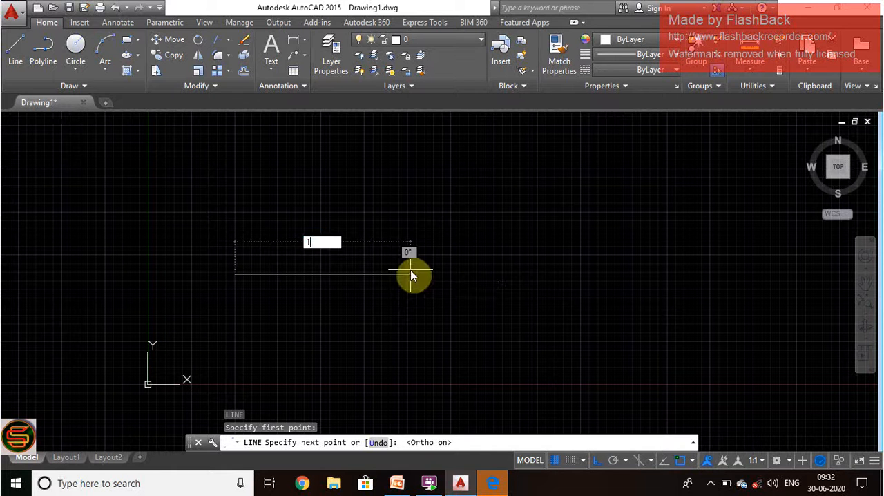
text(00)
key(BackSpace)
key(BackSpace)
text(10)
key(Return)
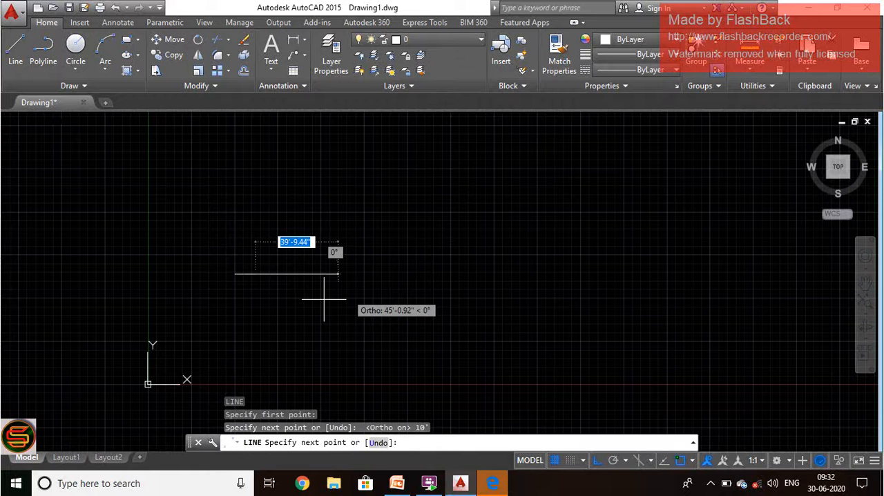
Step: Continue the line 10' upward and 10' to the left, and close it into a square
scroll(324, 300, up, 3)
text(10)
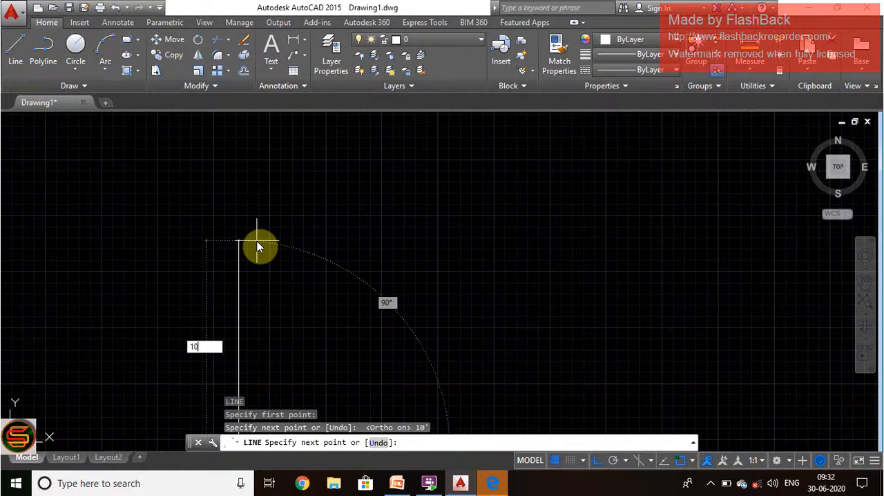
key(Return)
scroll(256, 241, down, 3)
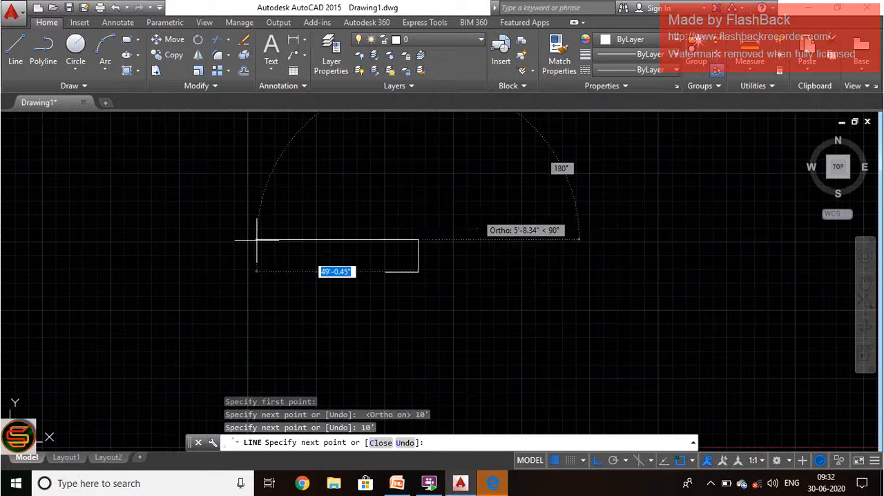
text(10)
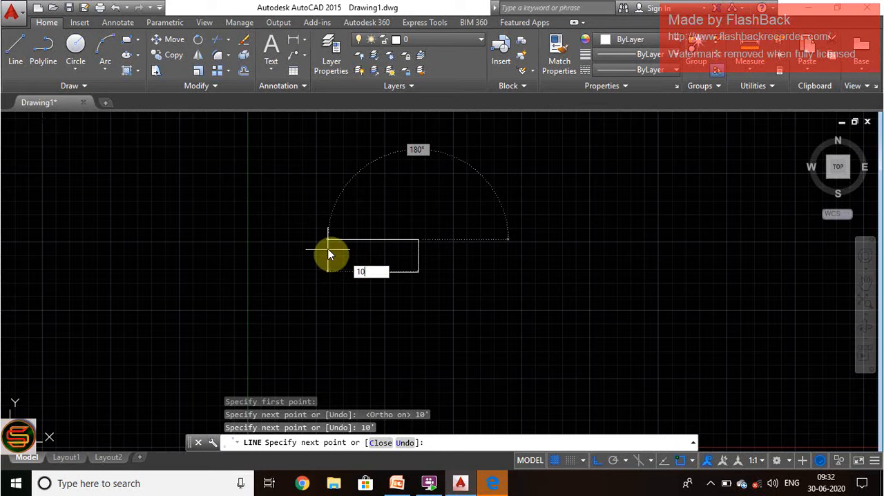
key(Return)
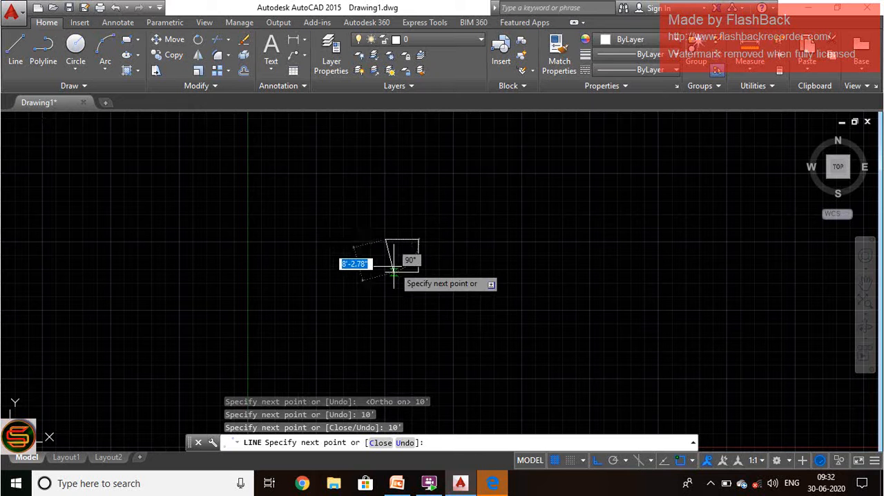
text(c)
key(Return)
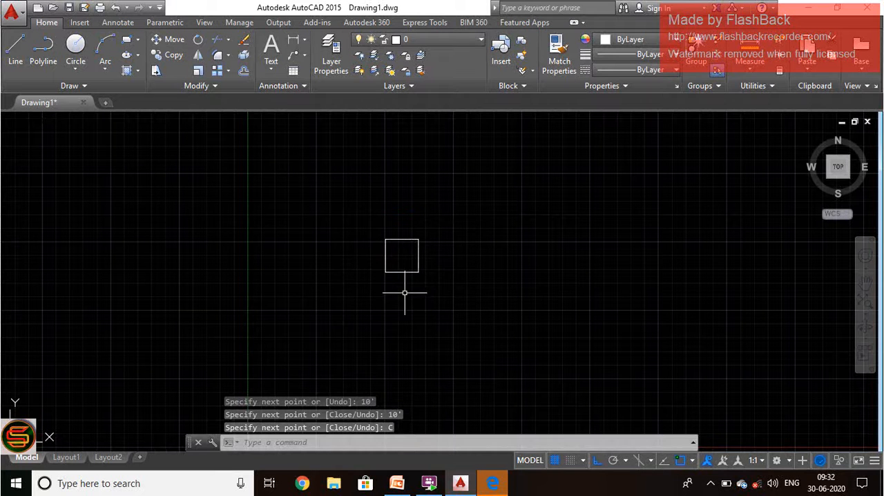
Step: Offset the square's top edge outward by 9"
scroll(518, 177, up, 2)
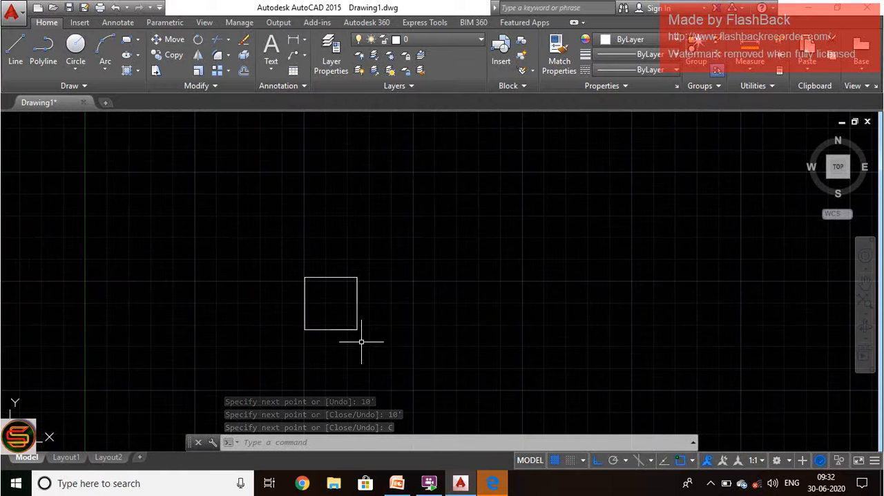
text(o)
key(Return)
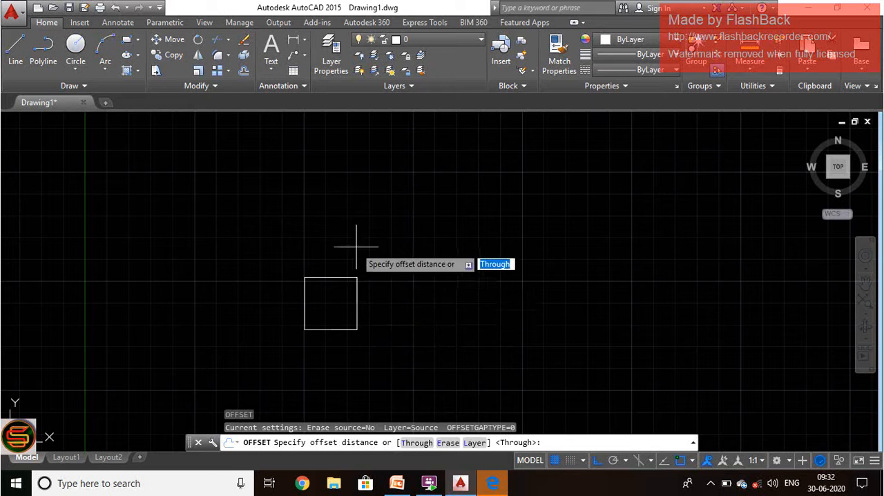
click(329, 286)
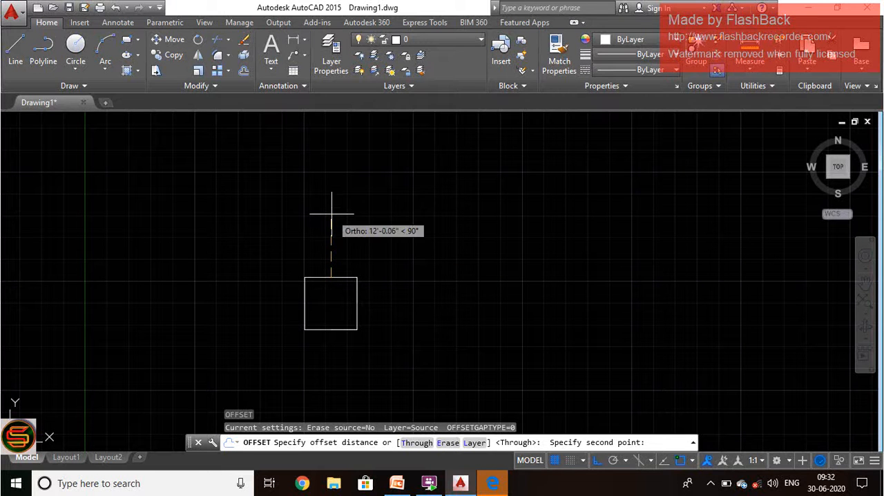
text(9")
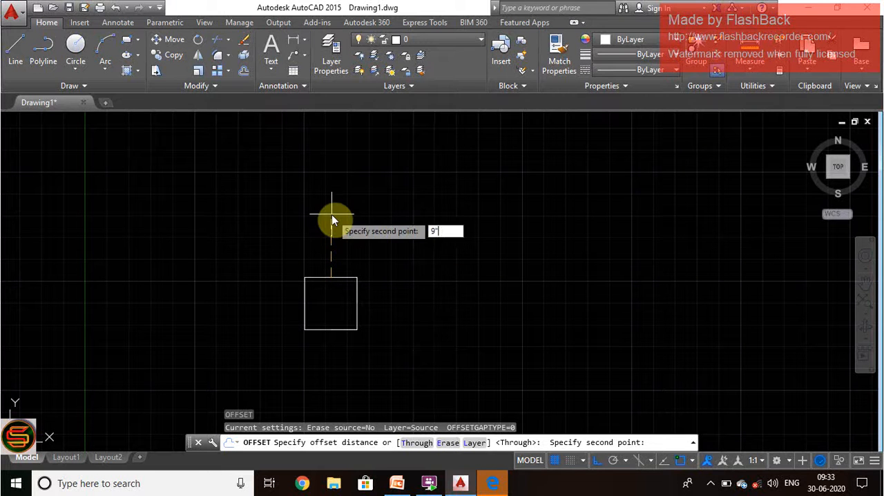
key(Return)
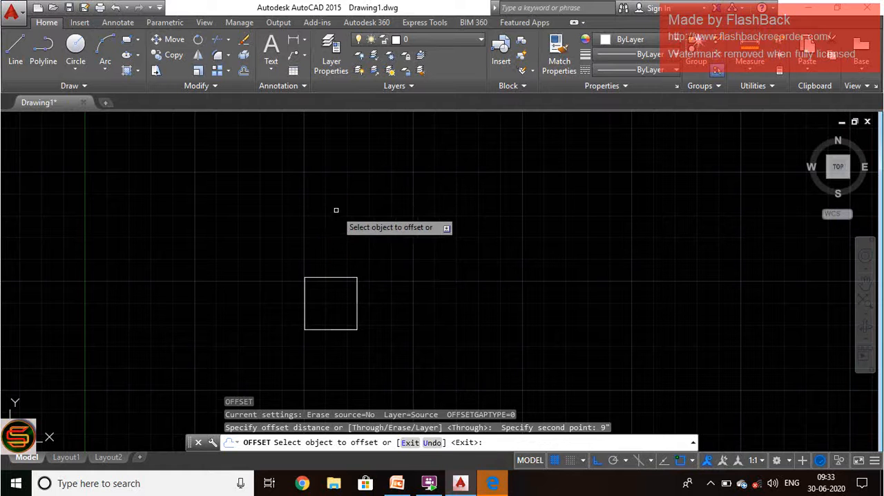
click(335, 277)
click(335, 270)
Step: Offset the square's right, bottom and left edges outward by the same distance, and end the Offset command
scroll(375, 305, up, 2)
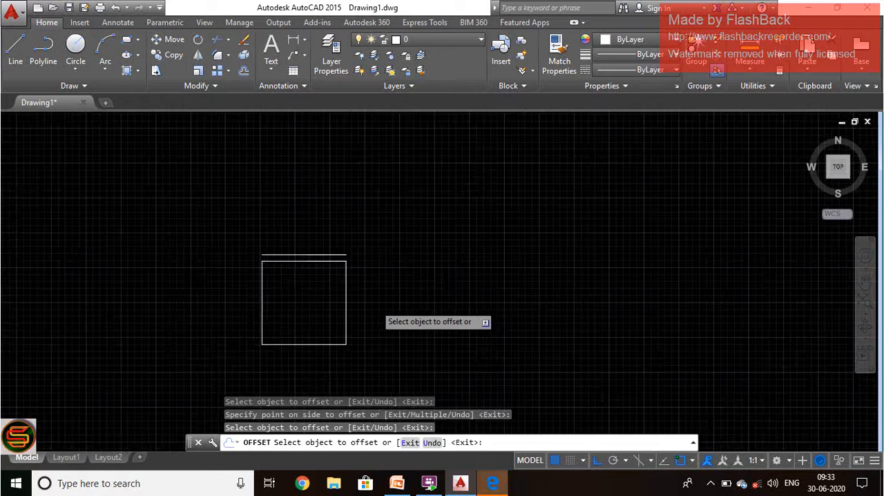
scroll(376, 305, up, 6)
click(177, 252)
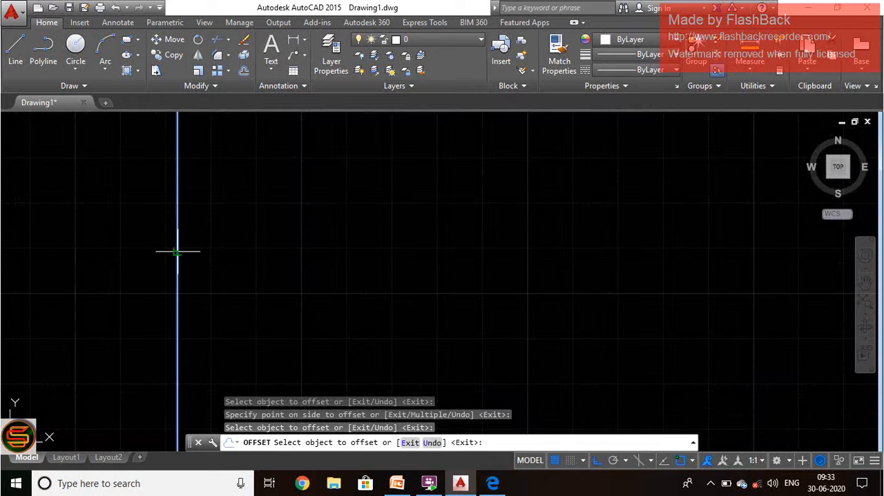
click(325, 231)
scroll(330, 232, down, 5)
scroll(295, 259, up, 4)
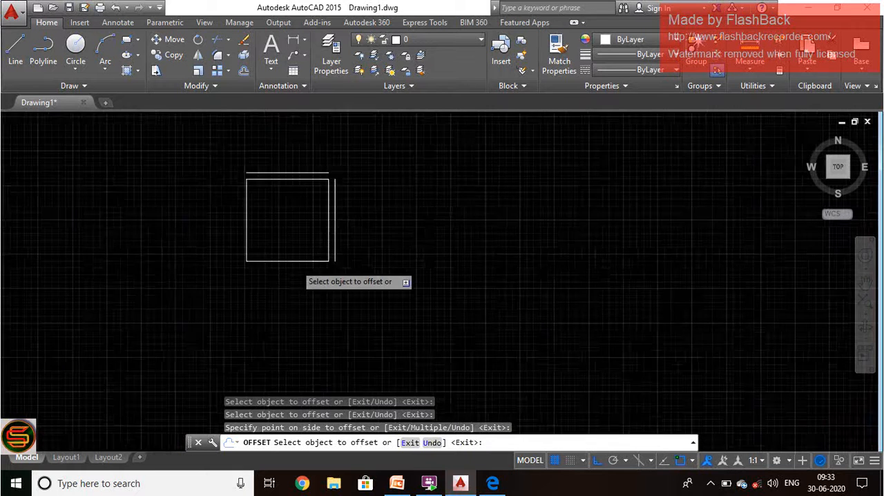
click(295, 259)
click(283, 275)
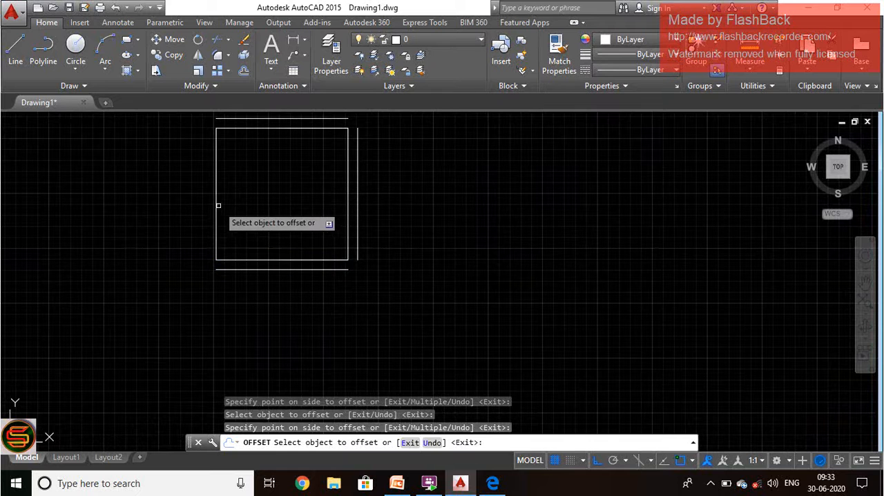
click(214, 201)
click(191, 221)
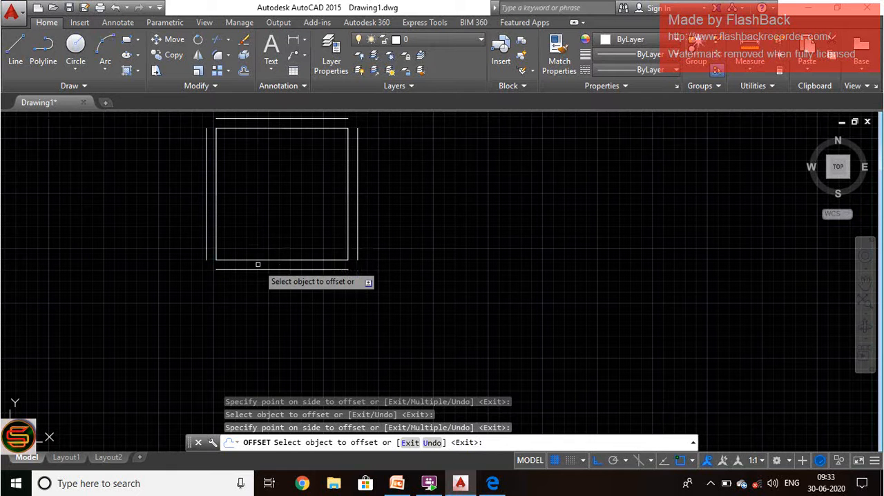
key(Escape)
click(232, 270)
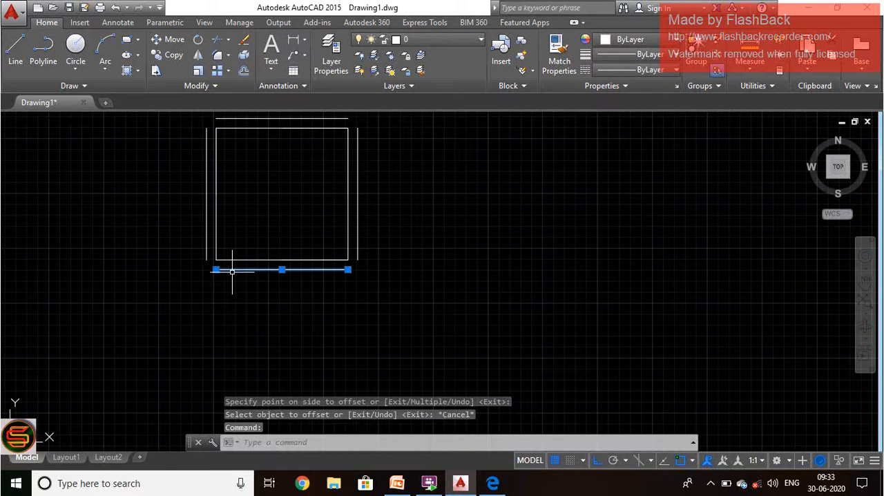
click(216, 269)
key(Escape)
key(Escape)
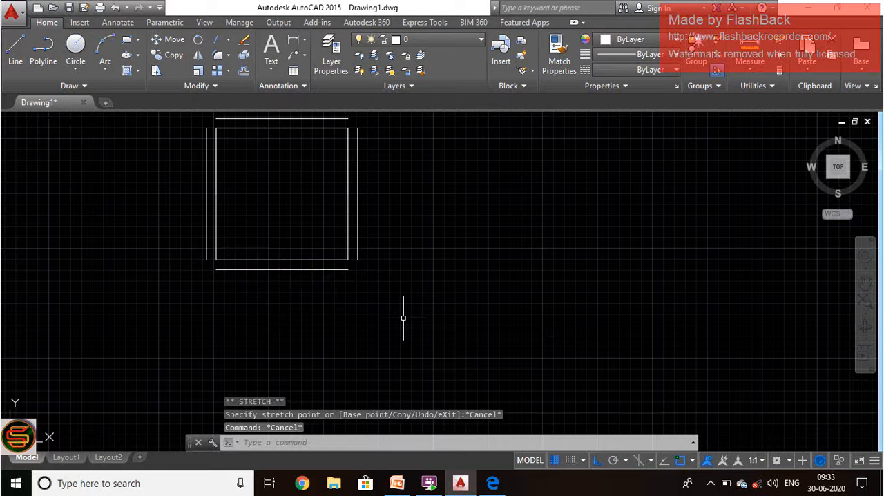
Step: Stretch the right end of the bottom offset line horizontally past the right offset line
click(339, 269)
scroll(355, 265, up, 8)
scroll(355, 265, down, 6)
mouse_move(313, 290)
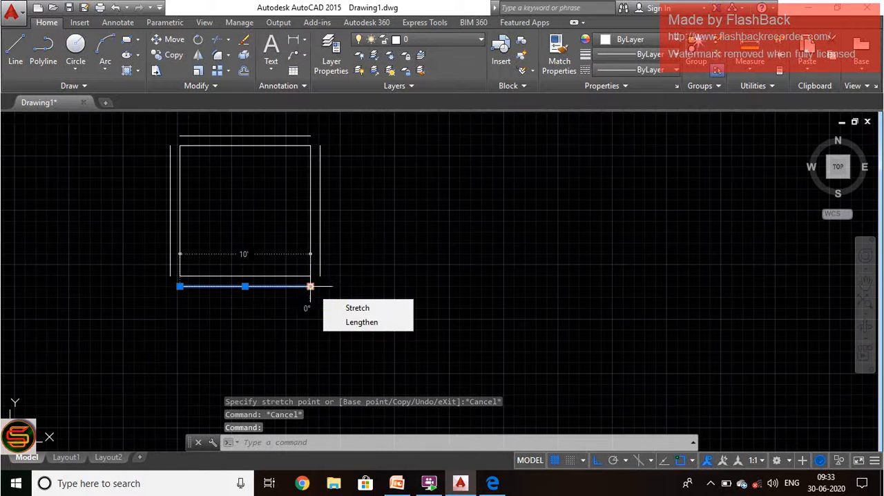
scroll(324, 297, up, 6)
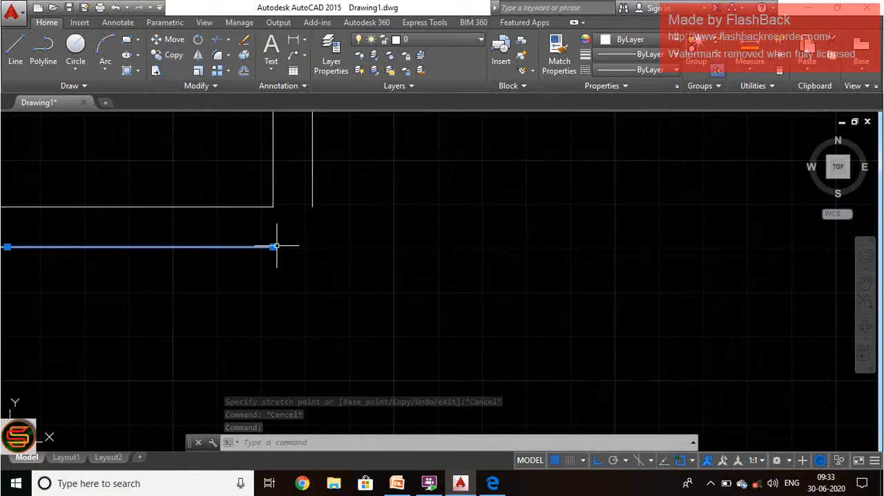
click(276, 246)
scroll(501, 250, down, 6)
key(Escape)
Step: Stretch the left end of the bottom offset line horizontally past the left offset line
scroll(438, 253, up, 6)
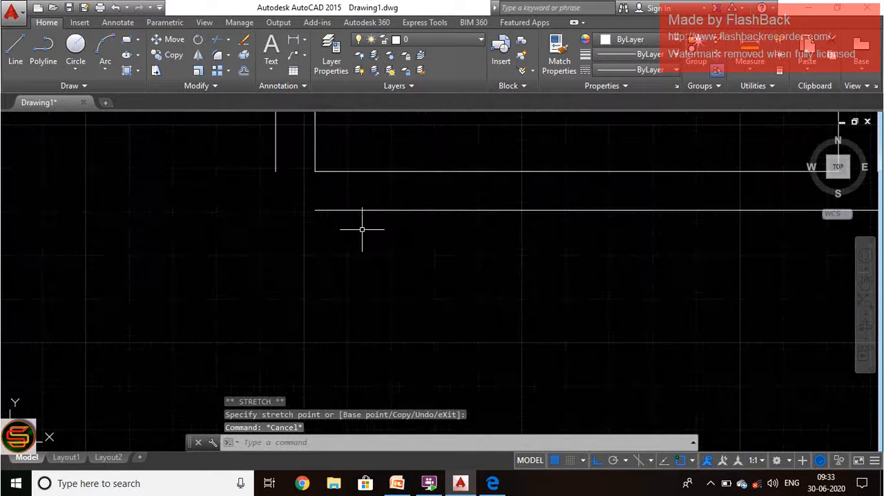
click(339, 210)
click(315, 210)
click(192, 212)
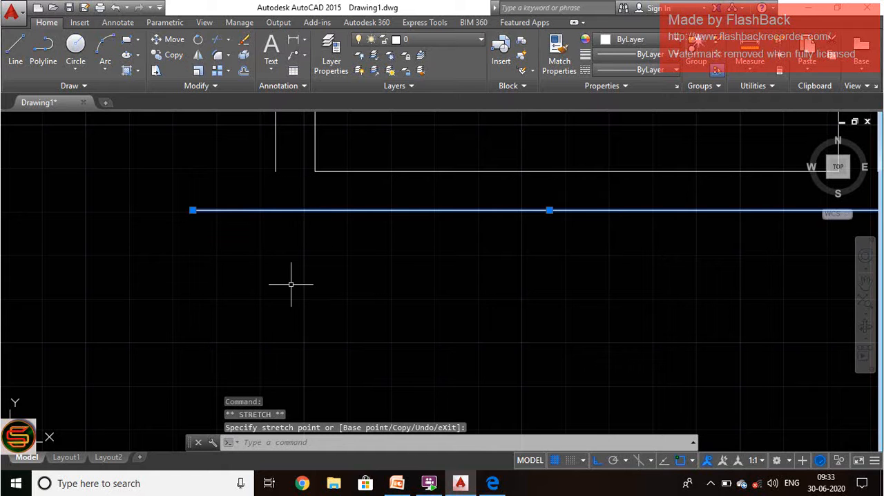
key(Escape)
scroll(297, 284, down, 5)
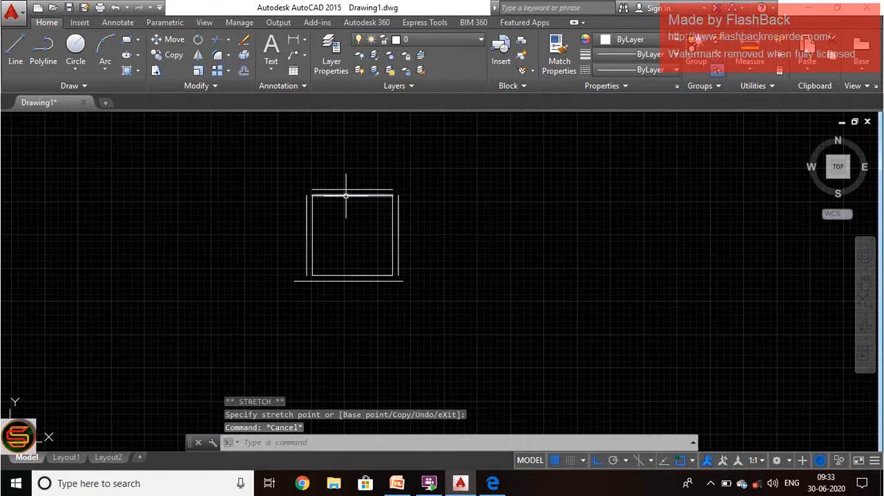
Step: Stretch the right end of the top offset line horizontally past the right offset line
scroll(346, 196, up, 8)
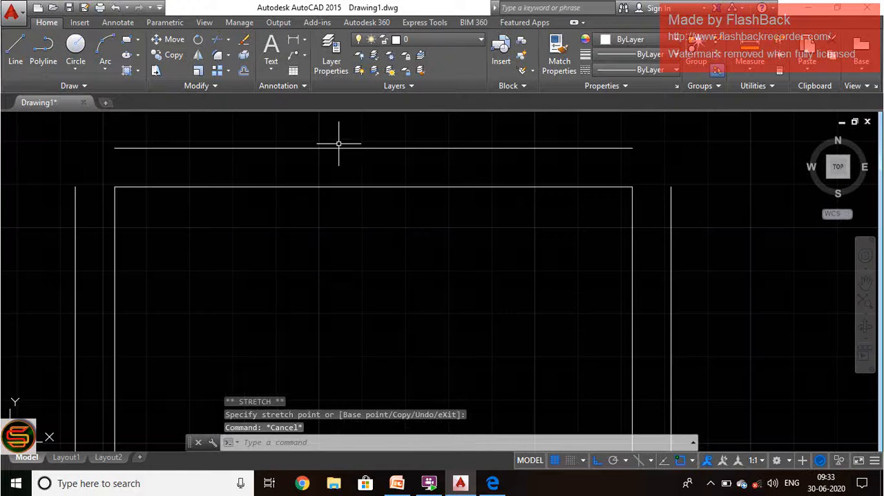
click(339, 148)
scroll(247, 198, down, 6)
scroll(339, 205, up, 4)
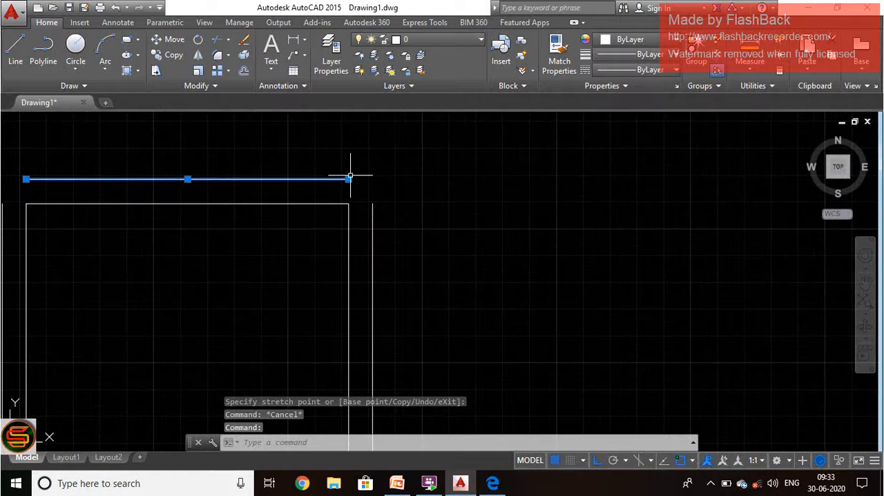
click(349, 179)
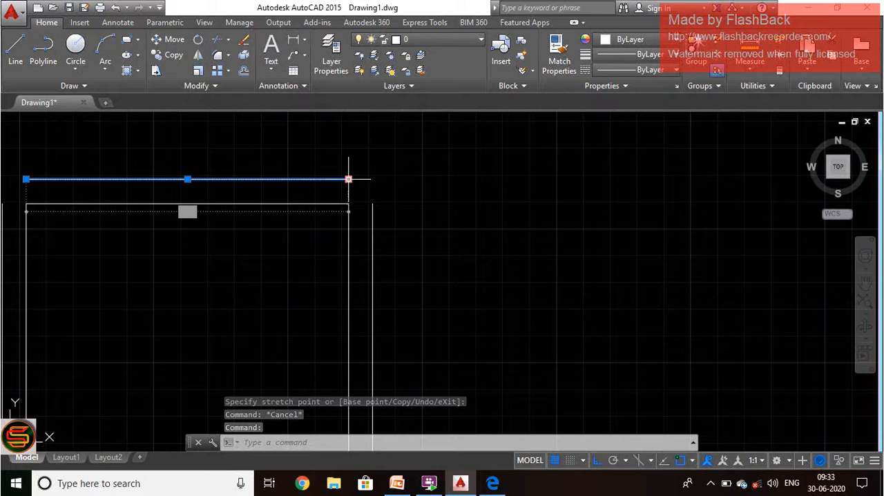
click(438, 178)
key(Escape)
Step: Stretch the left end of the top offset line horizontally past the left offset line
scroll(367, 183, up, 3)
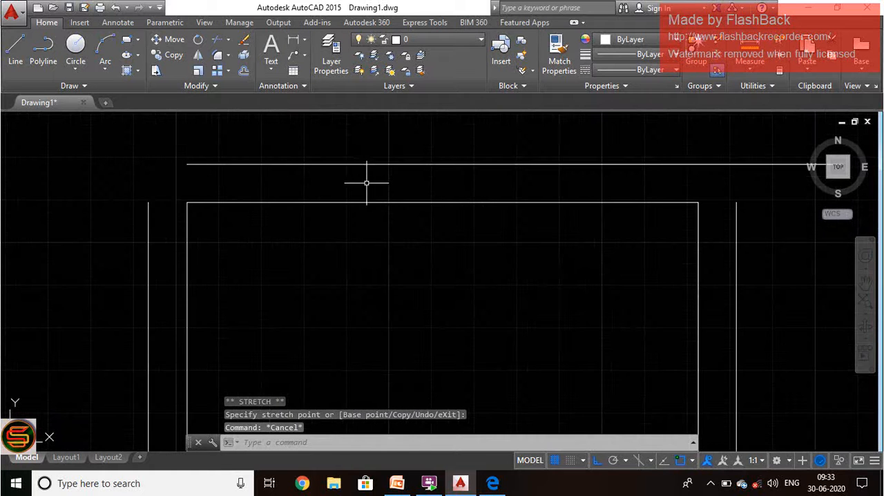
click(368, 165)
click(188, 163)
click(70, 164)
key(Escape)
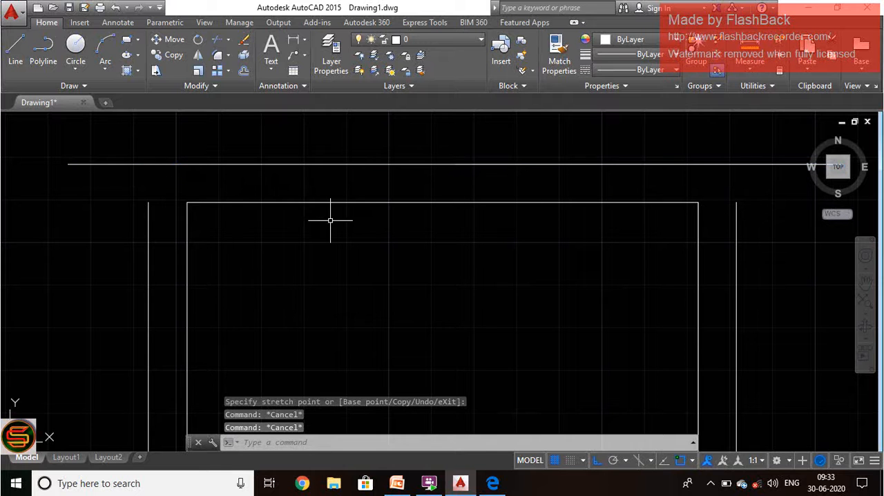
Step: Extend the upper ends of the left and right offset lines to the top offset line, using all objects as boundaries
text(ex)
key(Return)
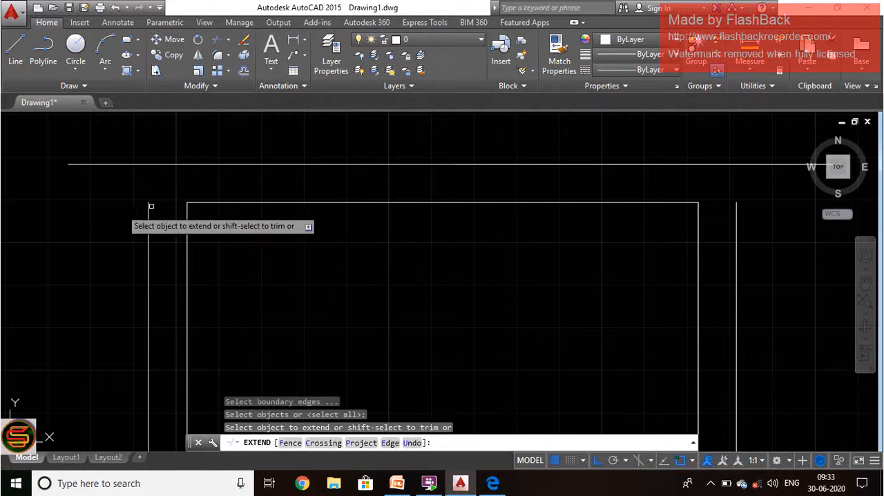
click(158, 241)
click(98, 221)
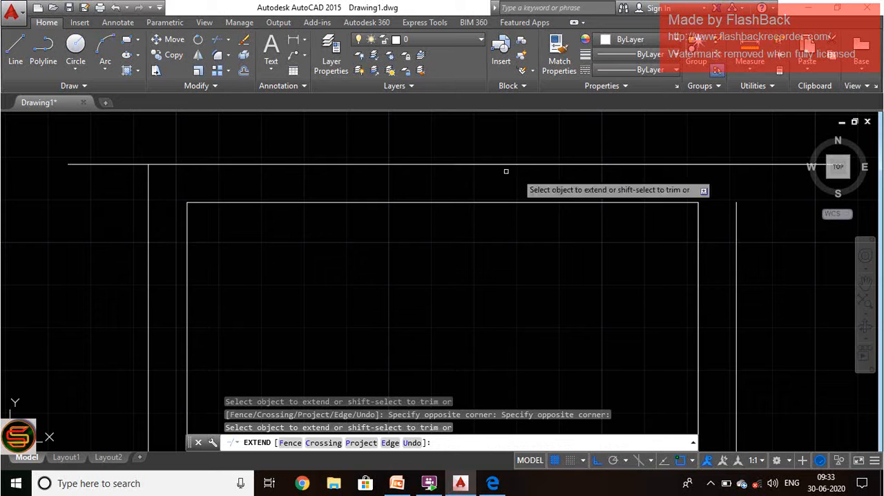
click(764, 213)
click(733, 234)
Step: Extend the lower ends of both vertical offset lines to the bottom offset line and end the Extend command
scroll(589, 113, down, 10)
scroll(589, 114, up, 10)
click(608, 167)
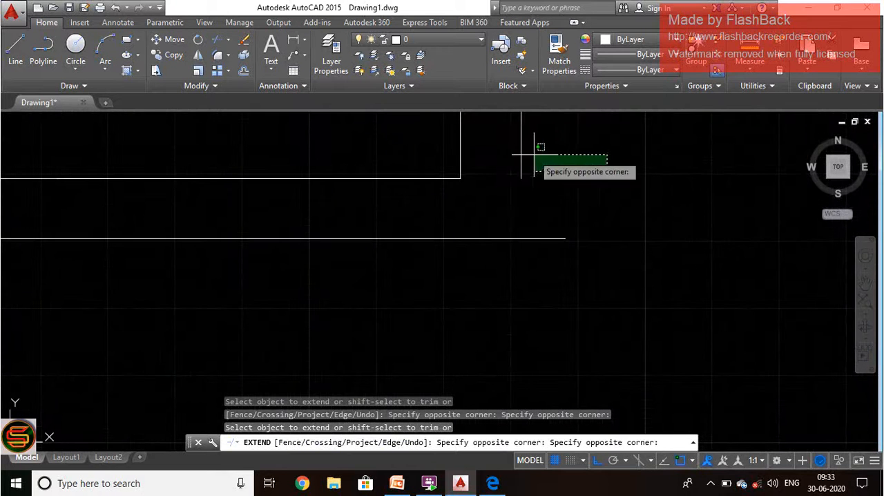
scroll(671, 195, down, 6)
scroll(399, 180, up, 10)
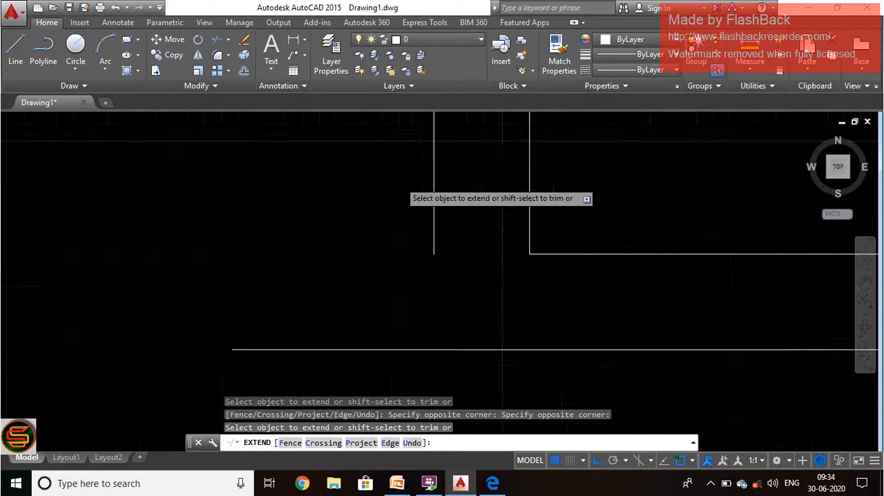
scroll(371, 211, down, 5)
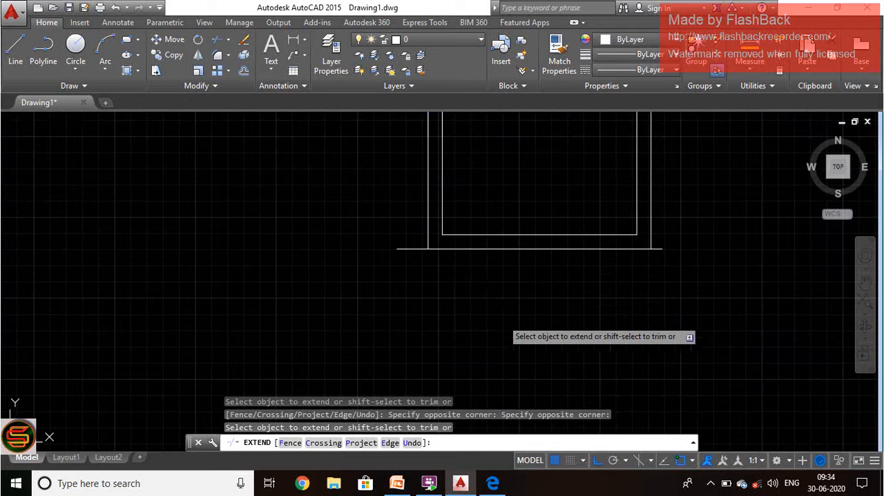
key(Escape)
Step: Trim both overhanging ends of the bottom offset line at the outer corners, using all objects as cutting edges
text(tr)
key(Return)
key(Return)
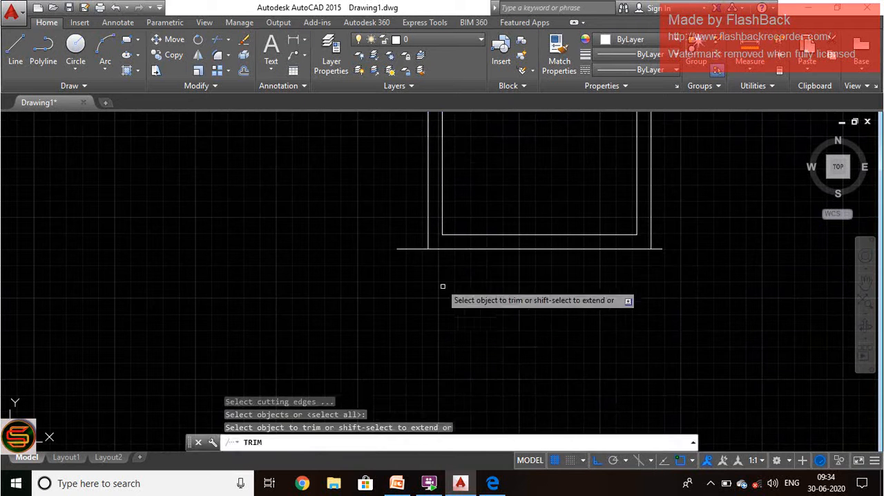
click(413, 246)
click(659, 249)
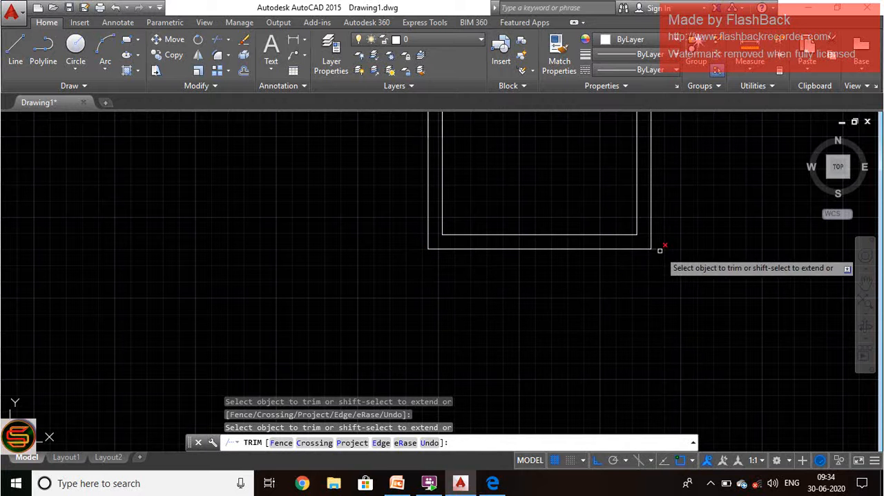
Step: Trim both overhanging ends of the top offset line at the outer corners and end the Trim command
scroll(639, 325, down, 3)
scroll(642, 297, up, 4)
click(699, 185)
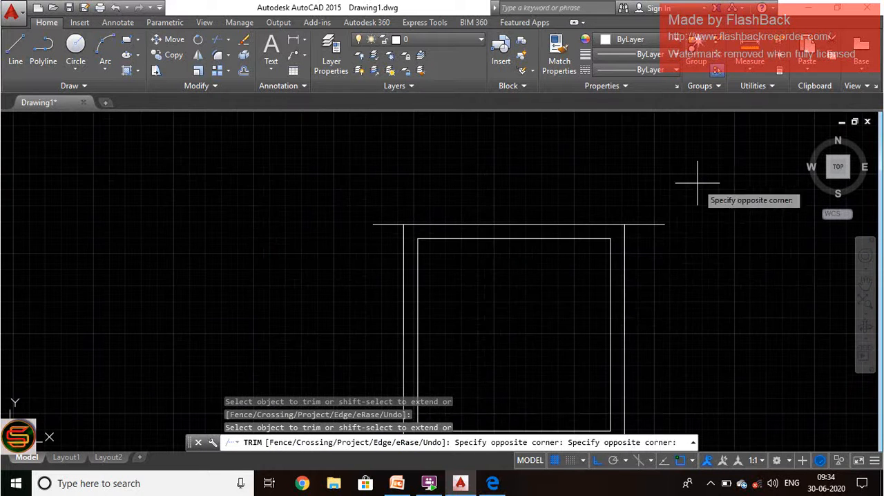
click(648, 275)
click(389, 198)
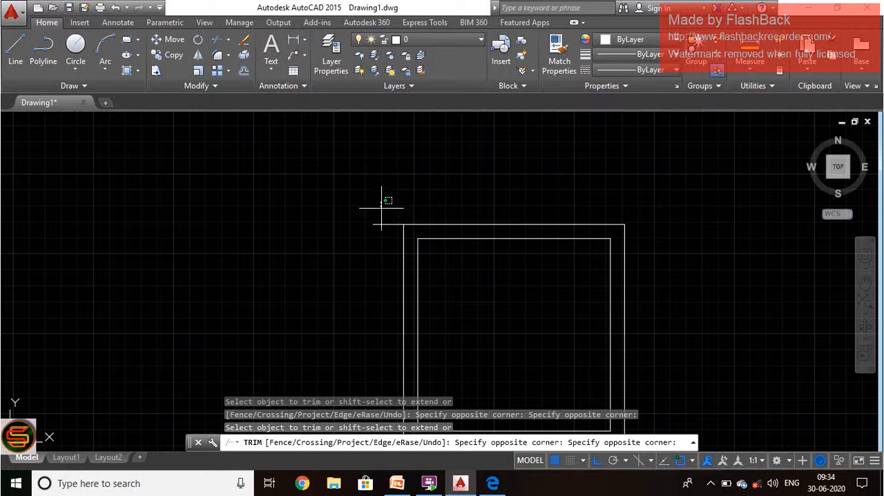
click(348, 270)
click(342, 266)
scroll(387, 273, down, 4)
key(Escape)
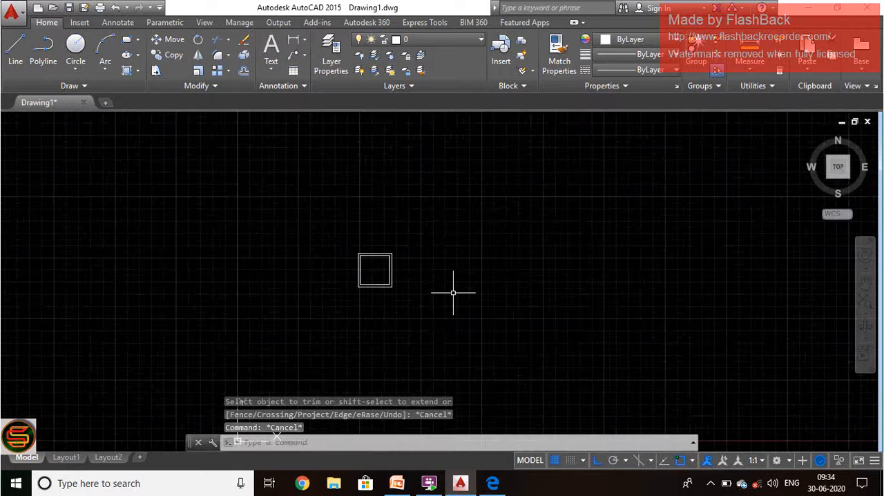
scroll(391, 275, up, 6)
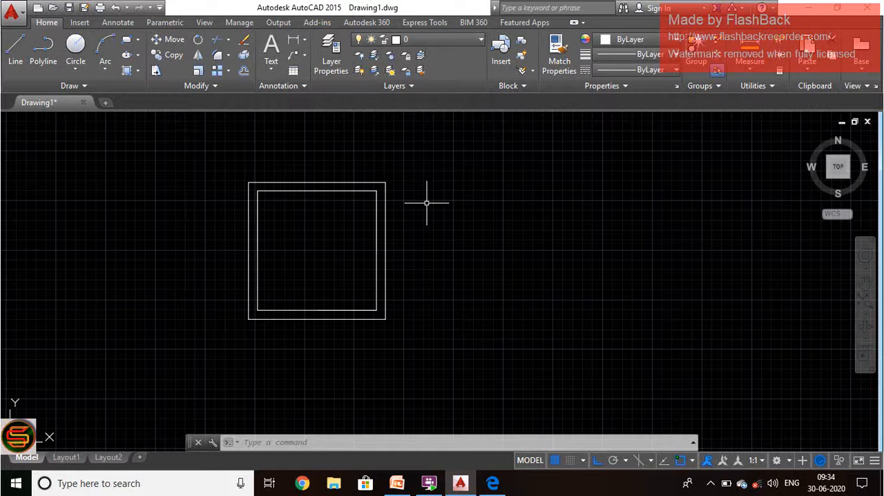
scroll(285, 280, down, 5)
scroll(340, 261, up, 6)
scroll(442, 287, down, 8)
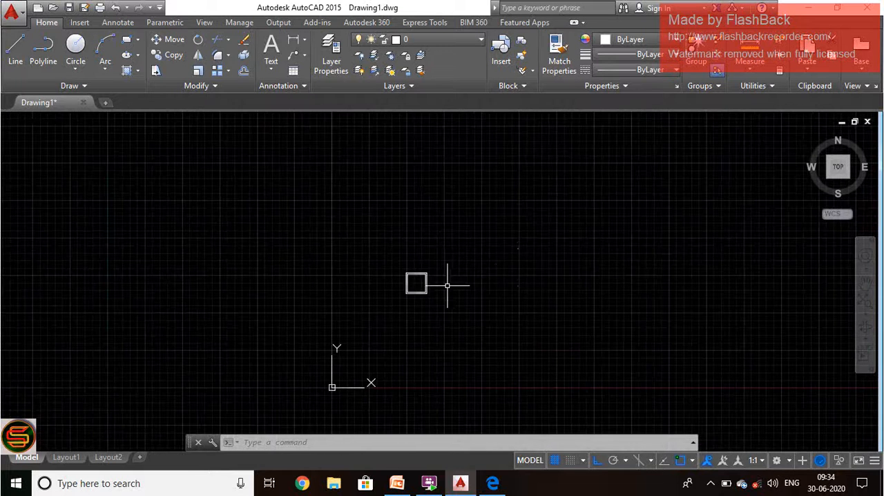
scroll(420, 286, up, 10)
scroll(419, 288, down, 4)
scroll(428, 252, down, 2)
scroll(426, 253, up, 10)
scroll(426, 255, down, 6)
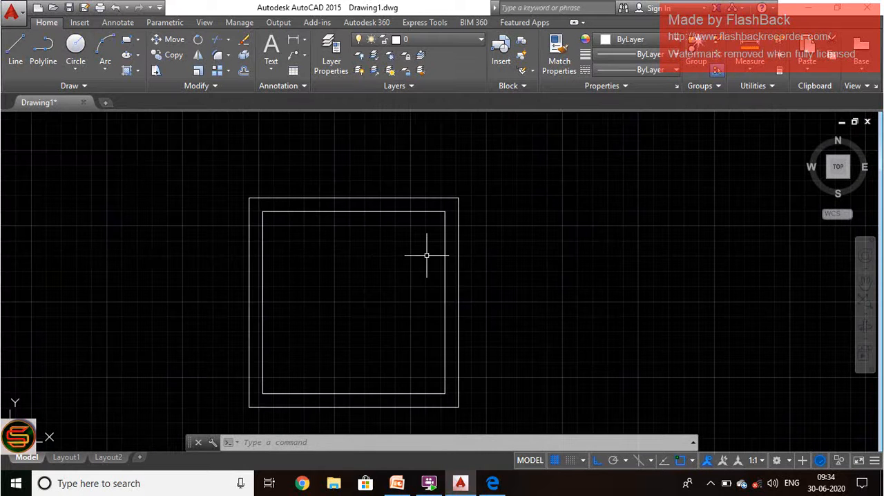
Step: Draw a circle of 3' radius beside the double-walled square, centred level with its top outer edge
text(c)
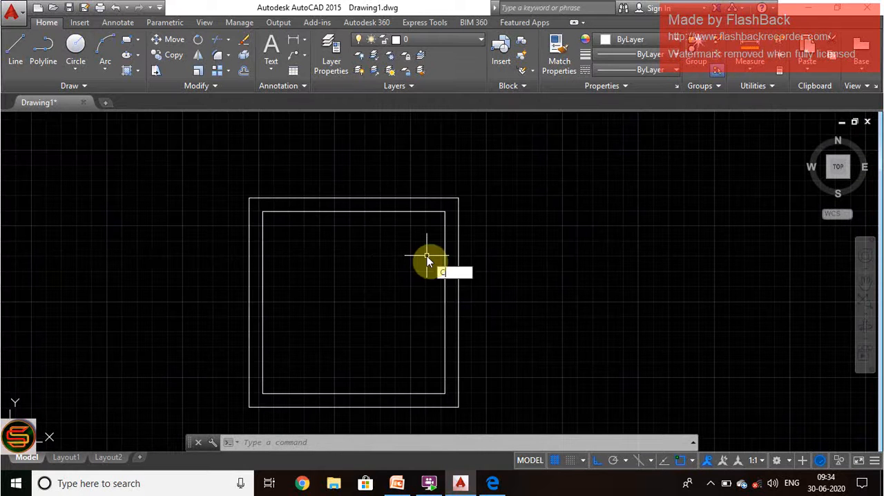
key(Return)
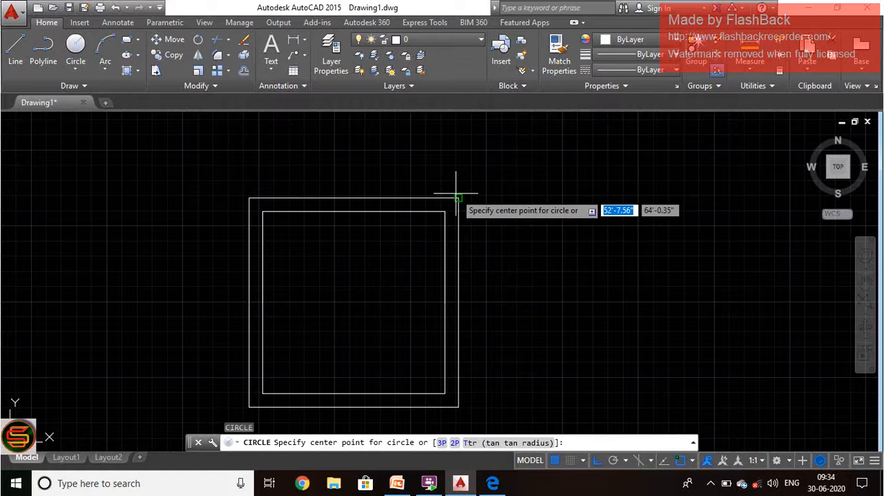
click(544, 198)
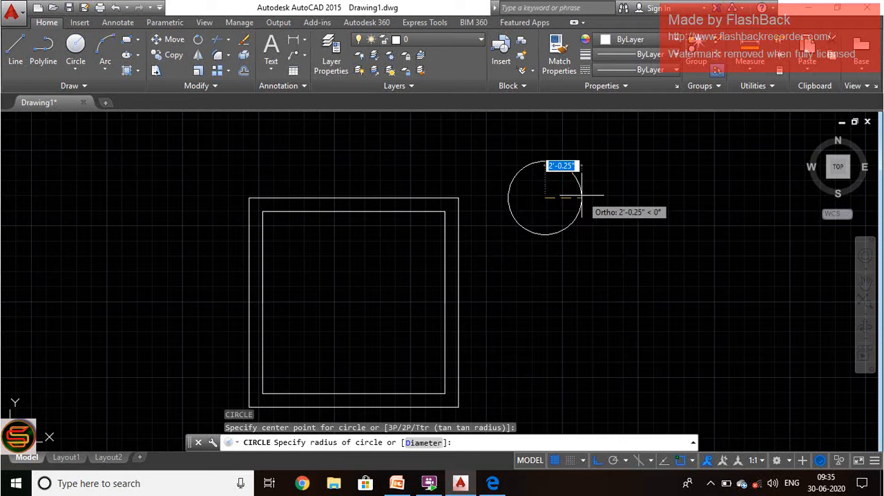
text(3')
key(Return)
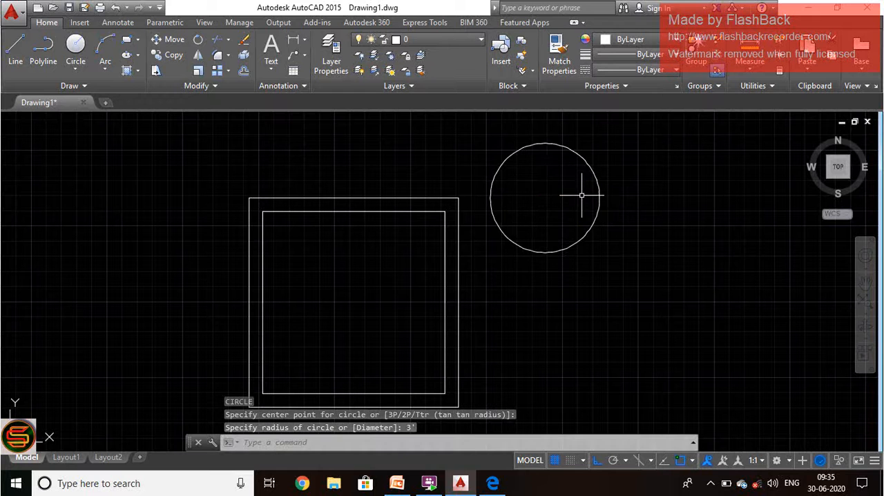
click(610, 272)
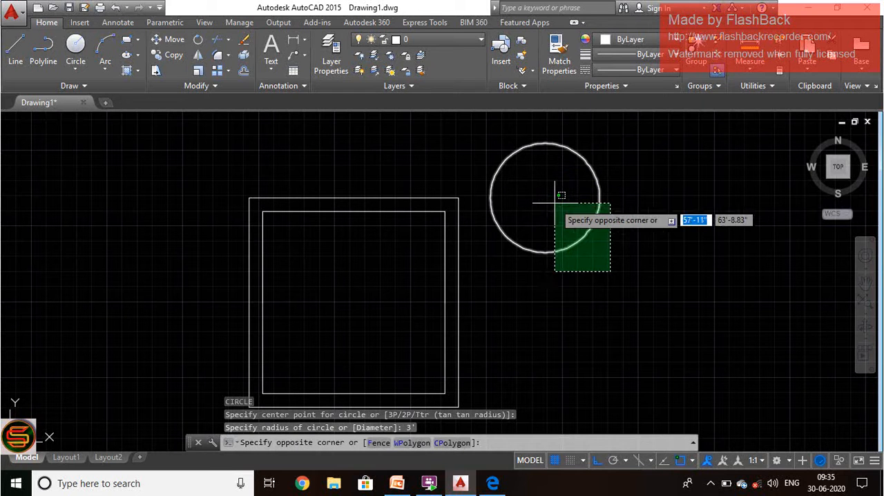
click(618, 299)
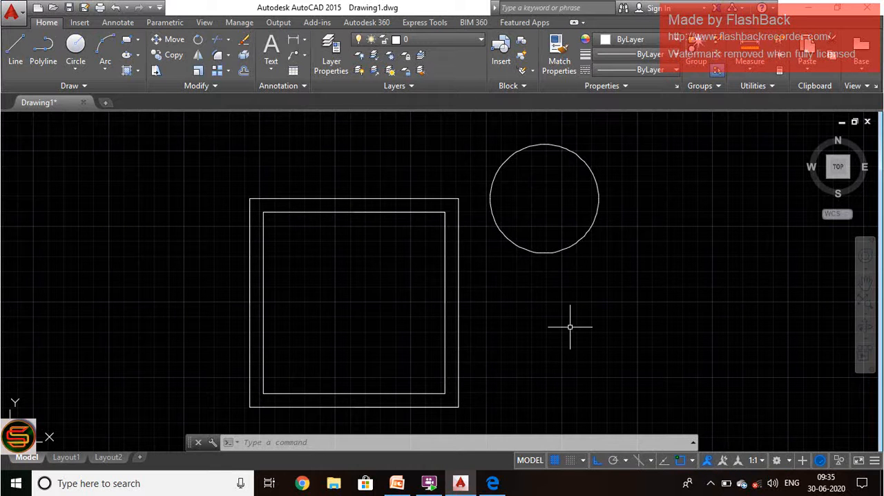
Step: Erase the double-walled square and the circle together so that the drawing area is empty
scroll(570, 327, up, 2)
scroll(570, 327, down, 3)
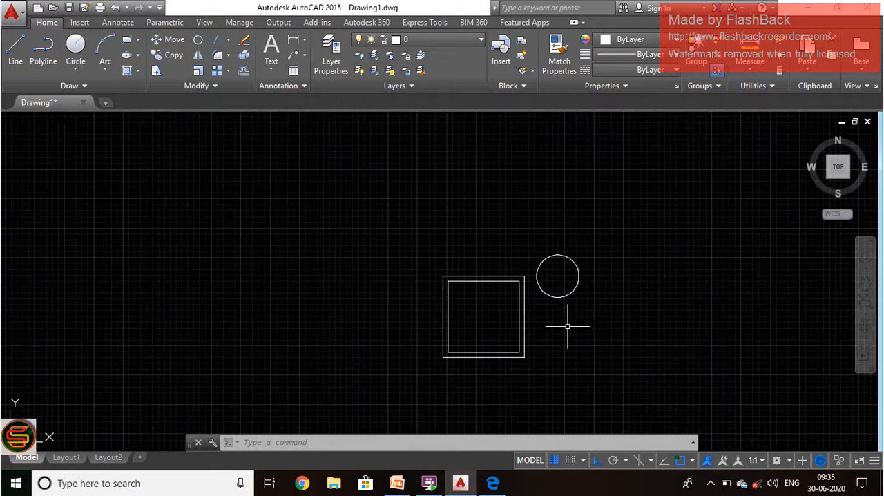
click(599, 391)
click(372, 234)
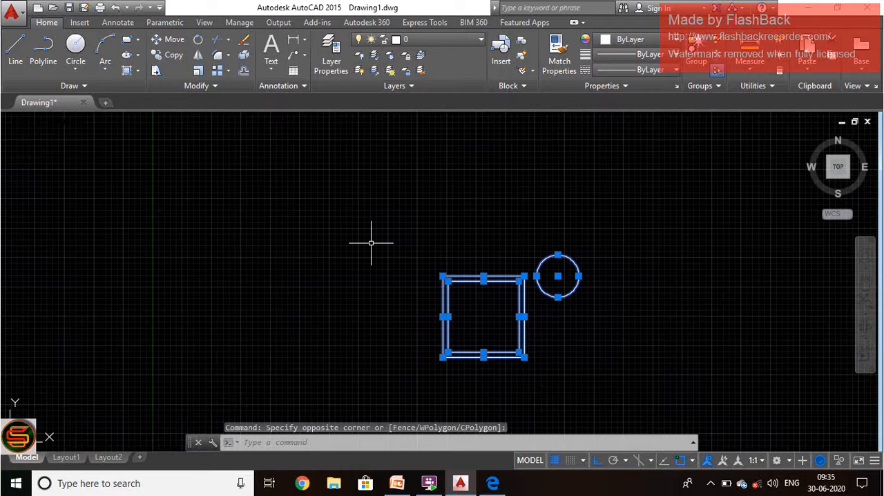
key(Delete)
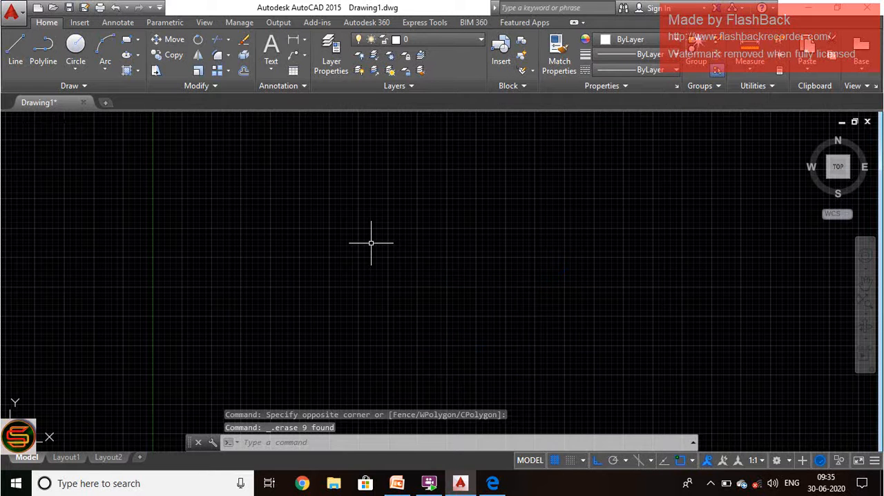
Step: Start a single-line text near the middle of the drawing area, picking its height on screen and accepting rotation 0
text(TEXT)
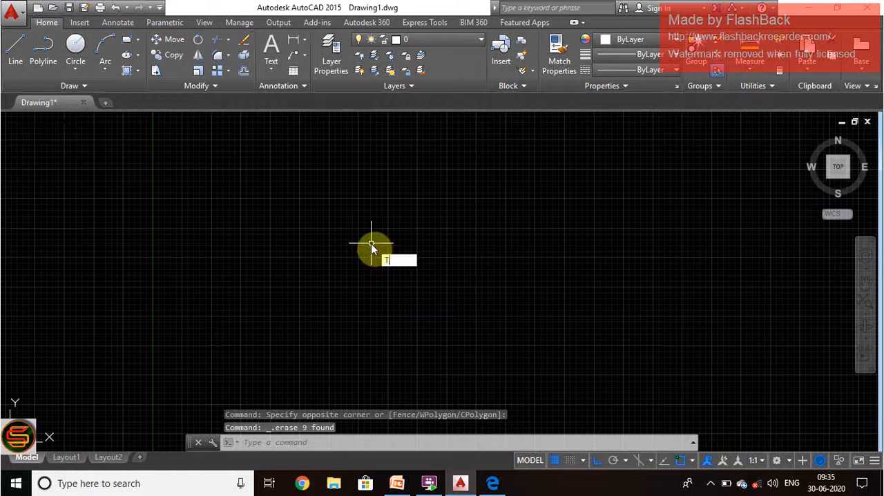
key(Return)
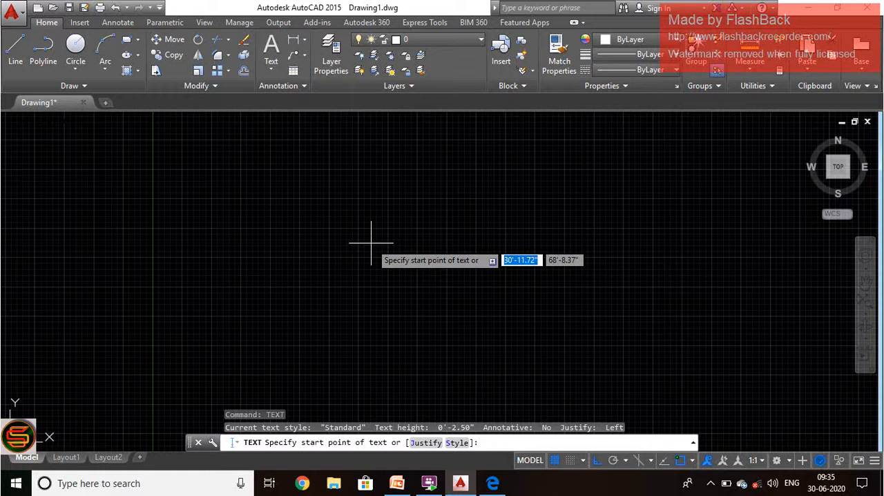
key(Return)
click(371, 243)
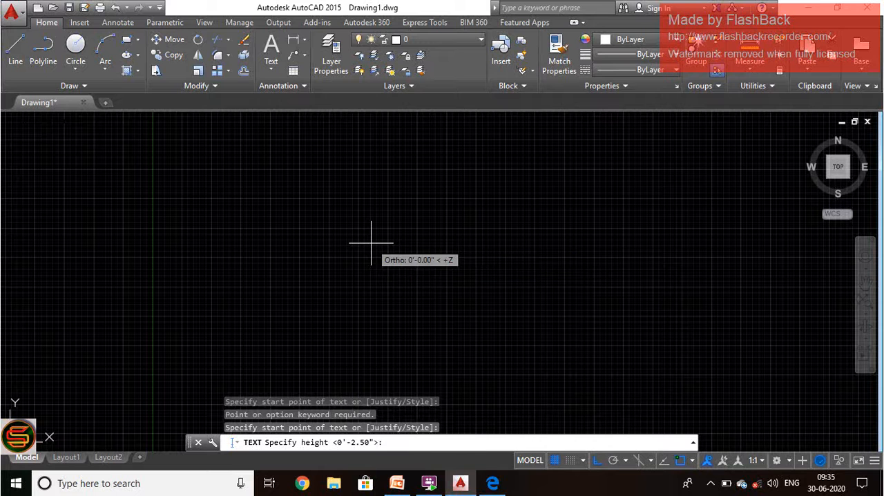
click(370, 281)
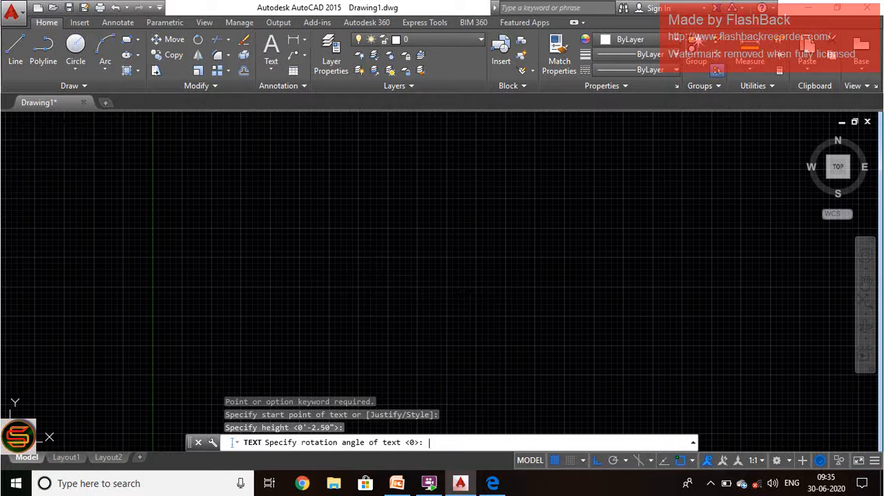
key(Return)
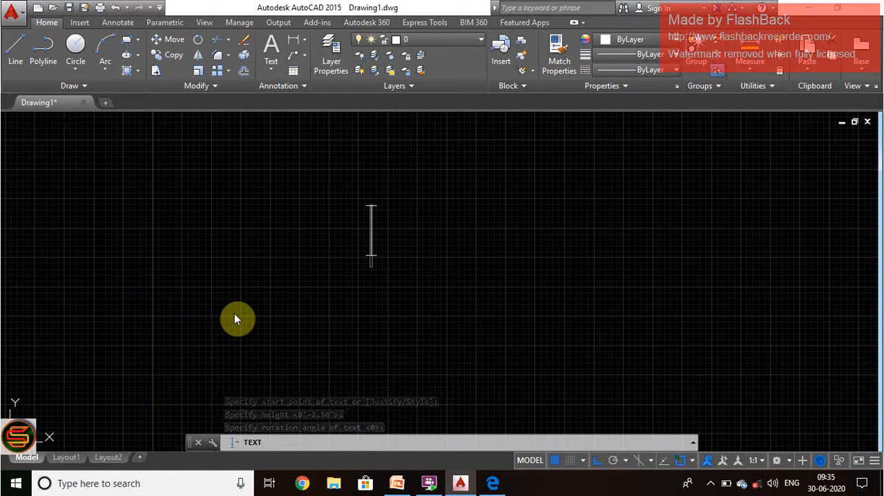
Step: Enter WELCOME as the content of the first text line
text(W)
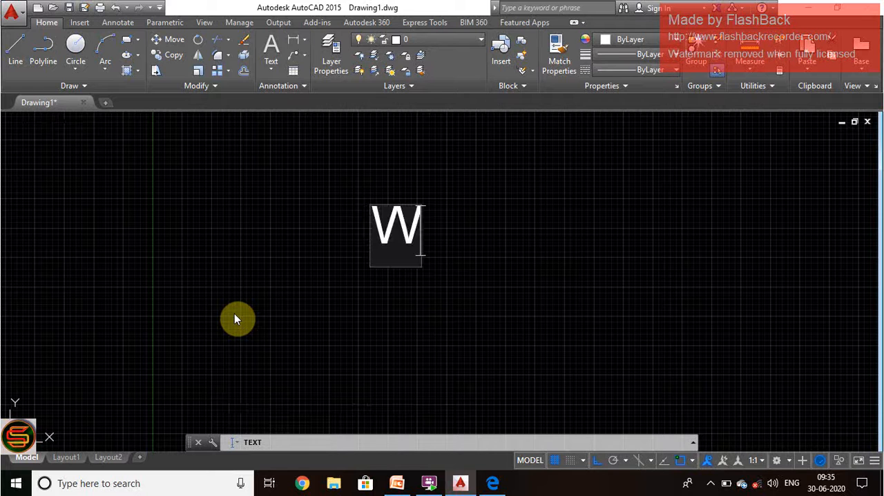
text(E)
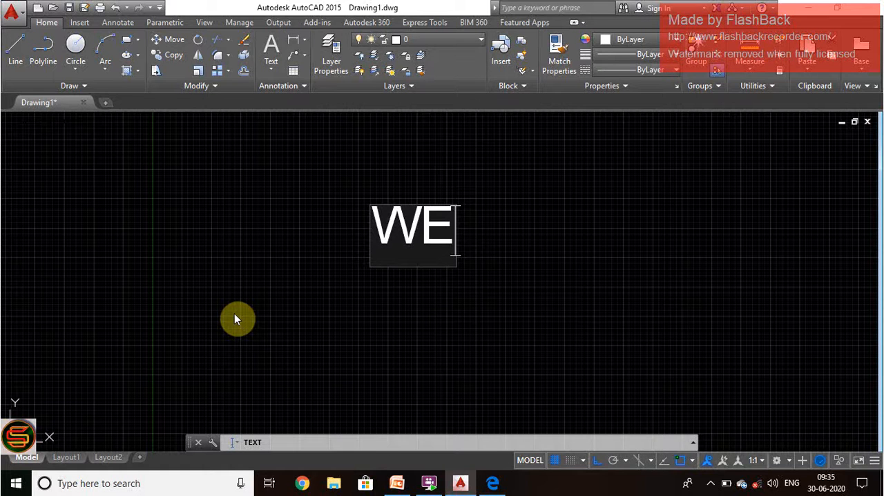
text(LL)
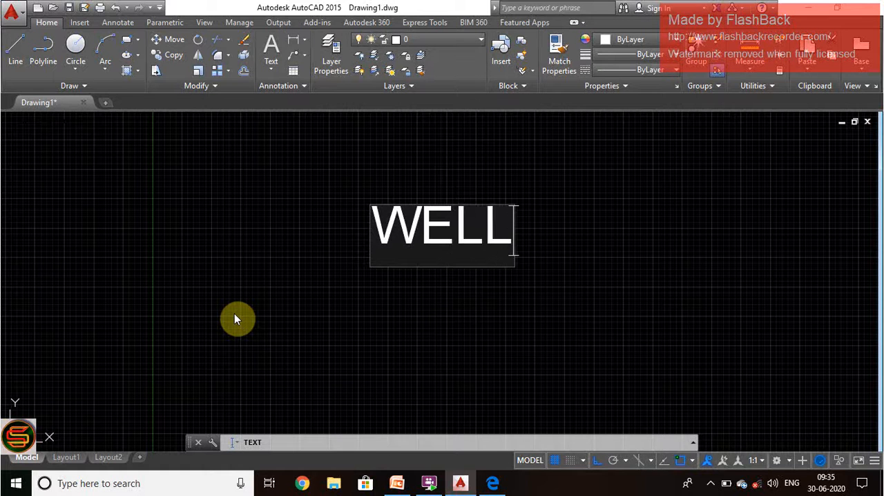
key(BackSpace)
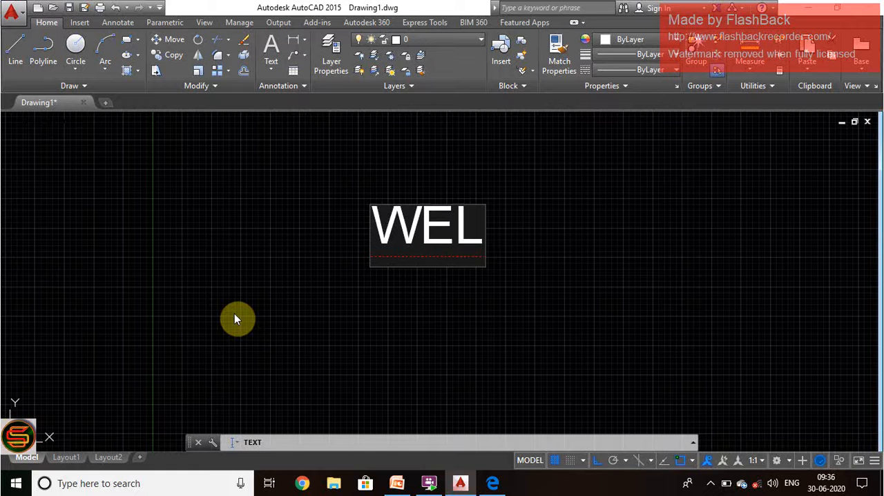
text(COME)
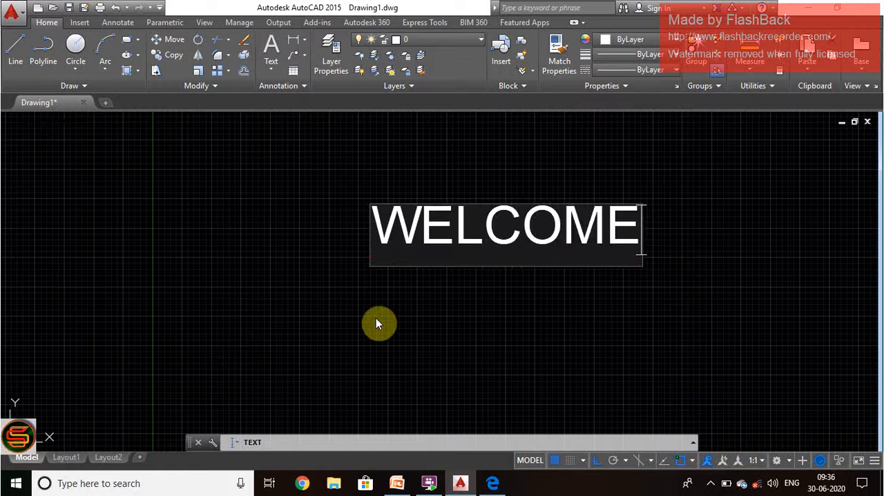
Step: Place a second text line reading S-SQUARE CAD TECH just below WELCOME and end the Text command
click(385, 326)
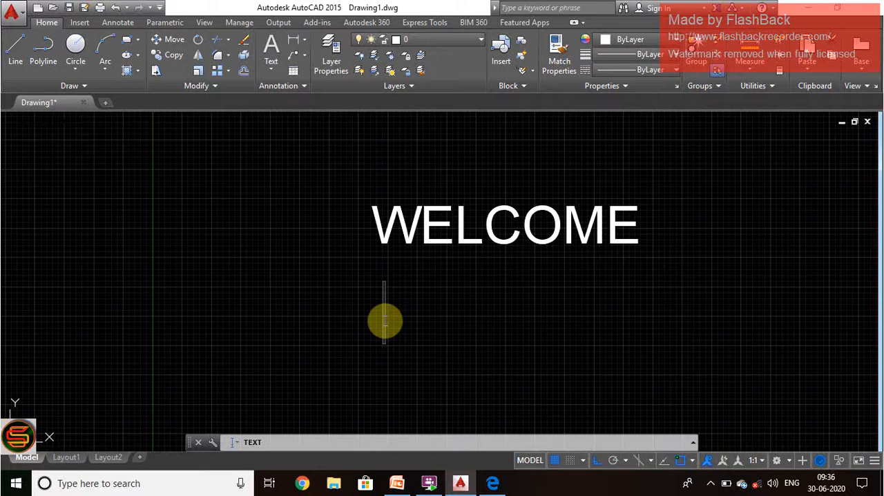
text(S)
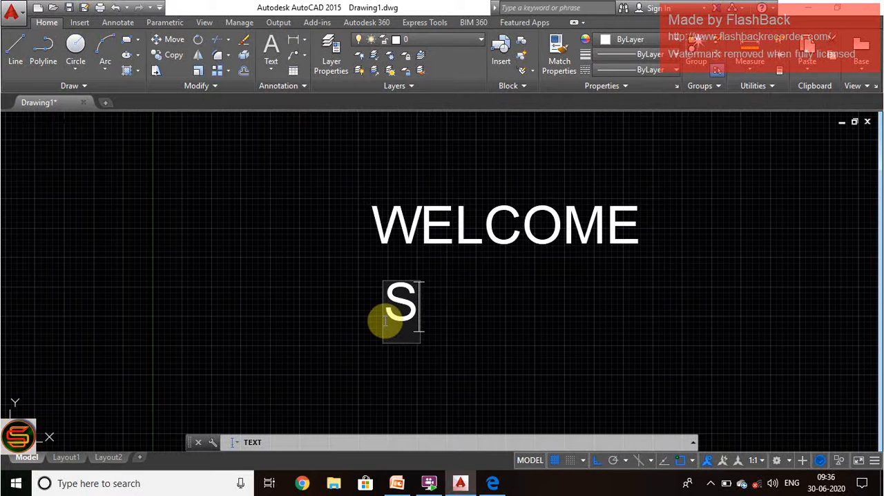
text(-S)
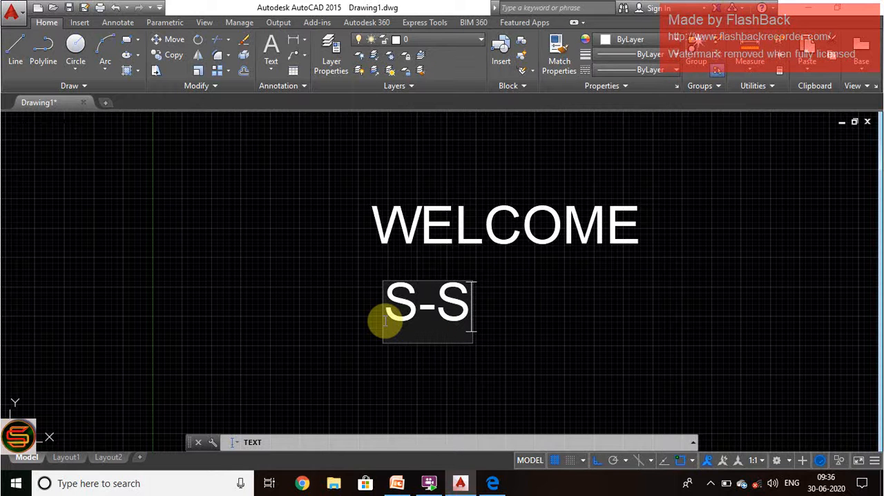
text(Q)
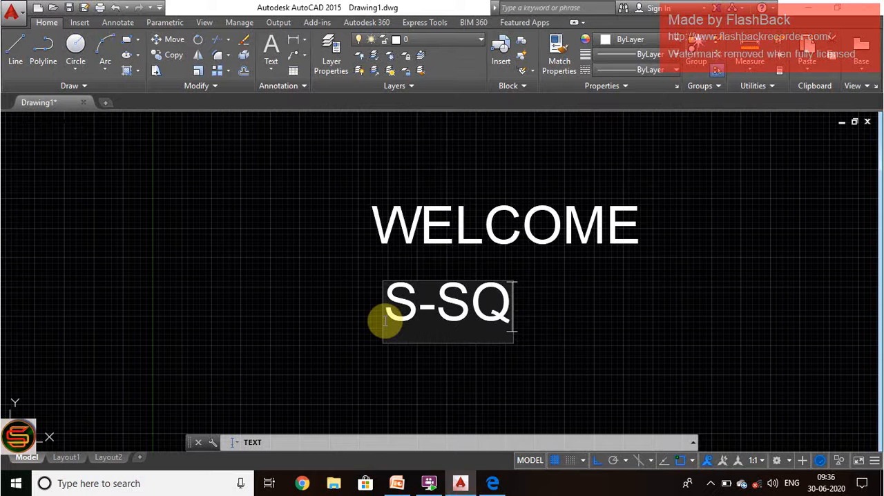
text(UA)
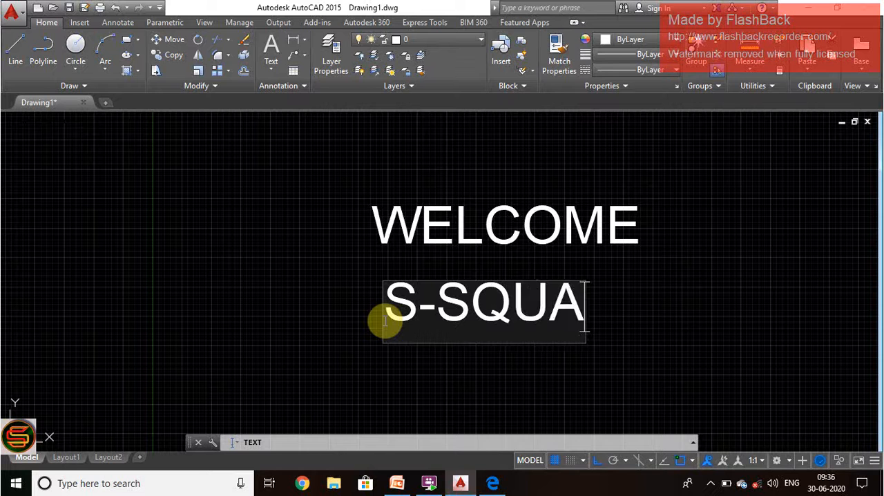
text(RE CAD)
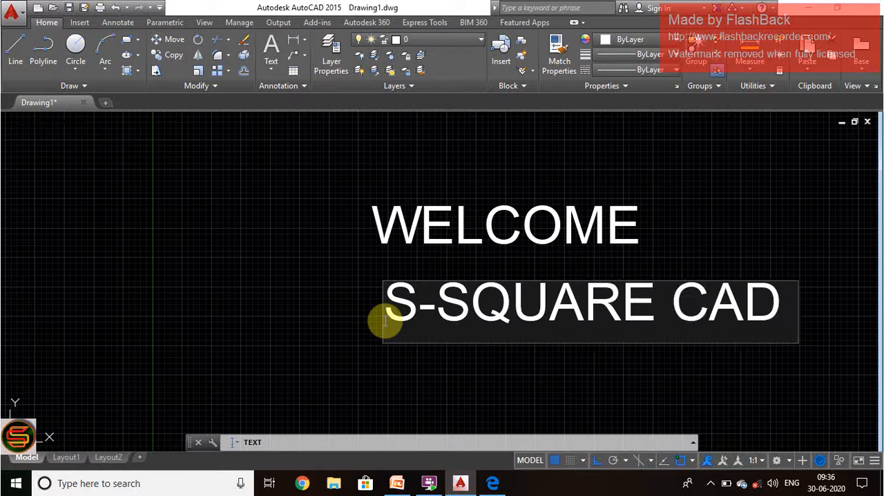
text( TECH)
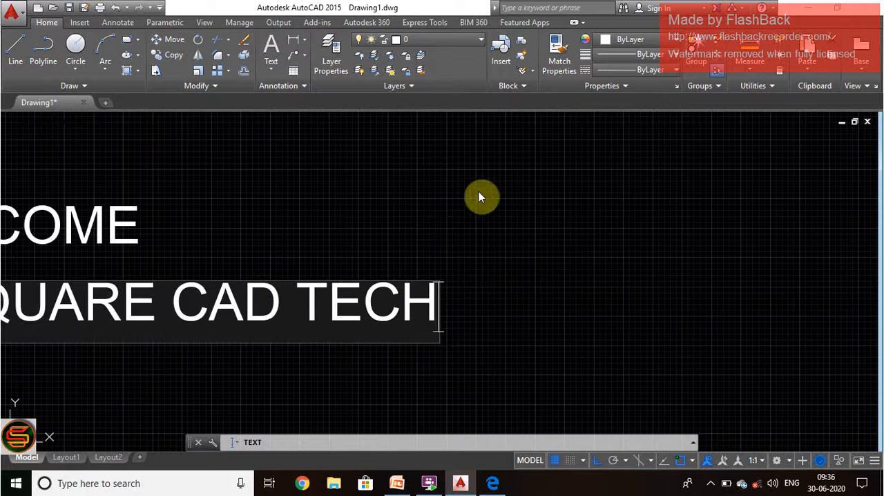
scroll(569, 262, down, 2)
click(440, 334)
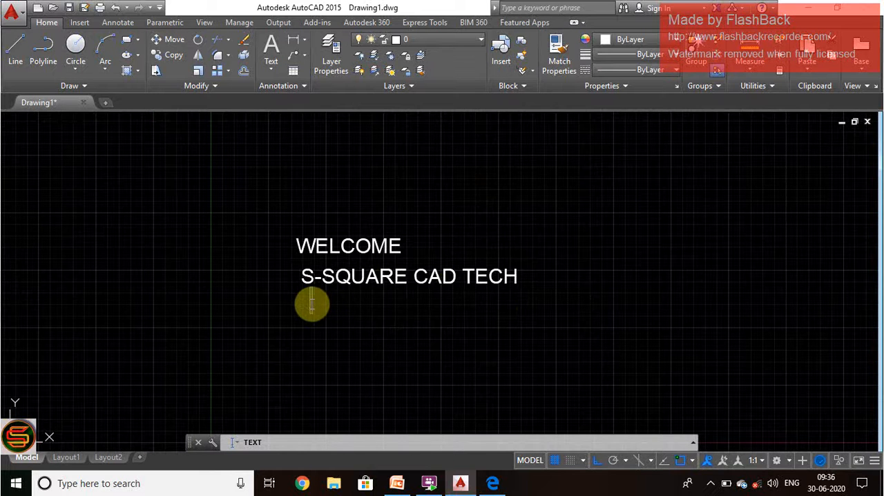
scroll(312, 304, up, 2)
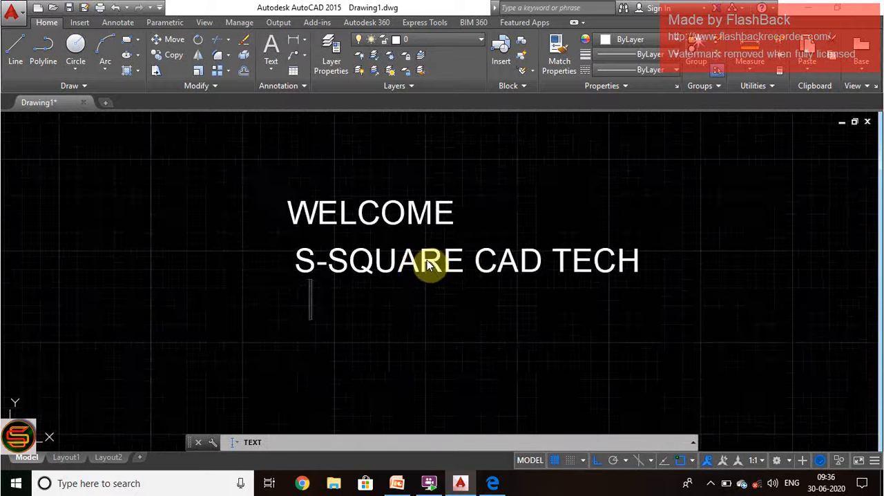
scroll(426, 263, up, 2)
scroll(377, 341, down, 2)
scroll(378, 340, down, 2)
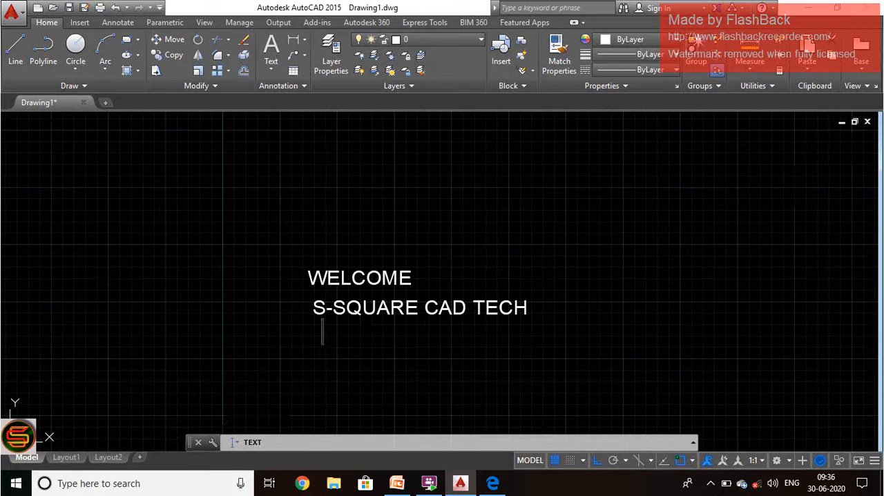
key(Return)
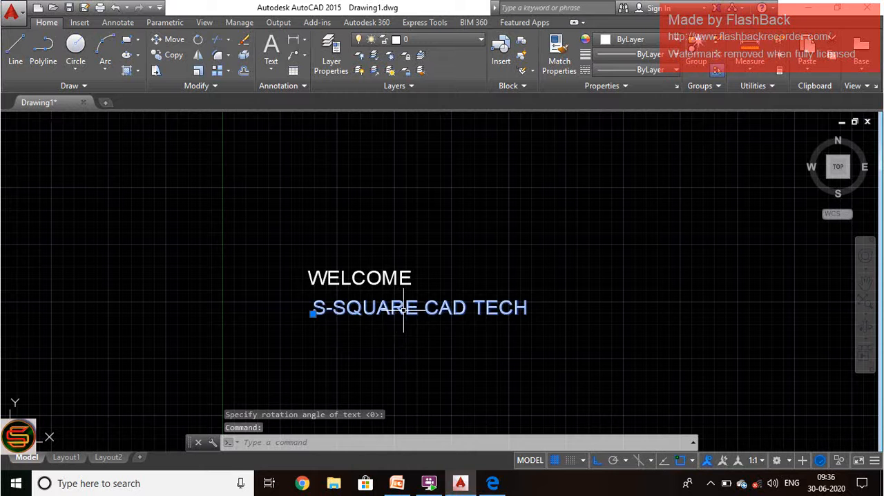
Step: Examine both text lines up close and from afar with S-SQUARE CAD TECH selected, and clear the selection
click(410, 351)
click(343, 321)
scroll(344, 321, up, 4)
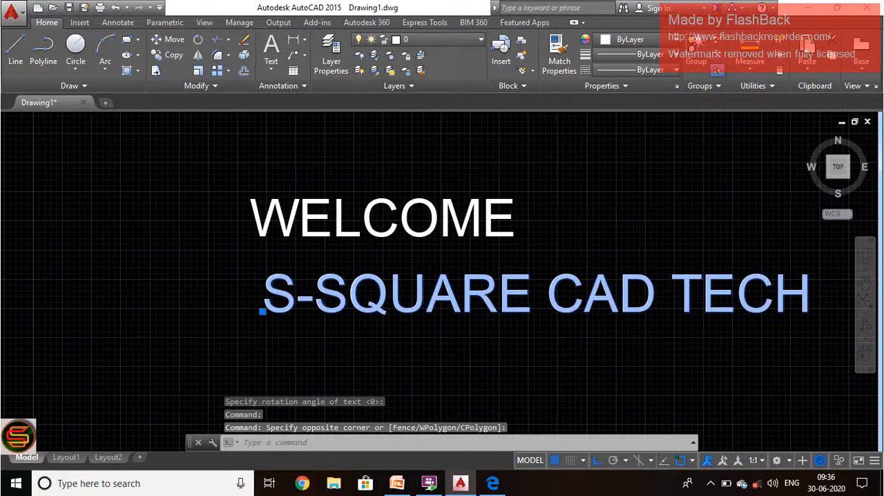
scroll(408, 315, up, 2)
scroll(360, 307, down, 4)
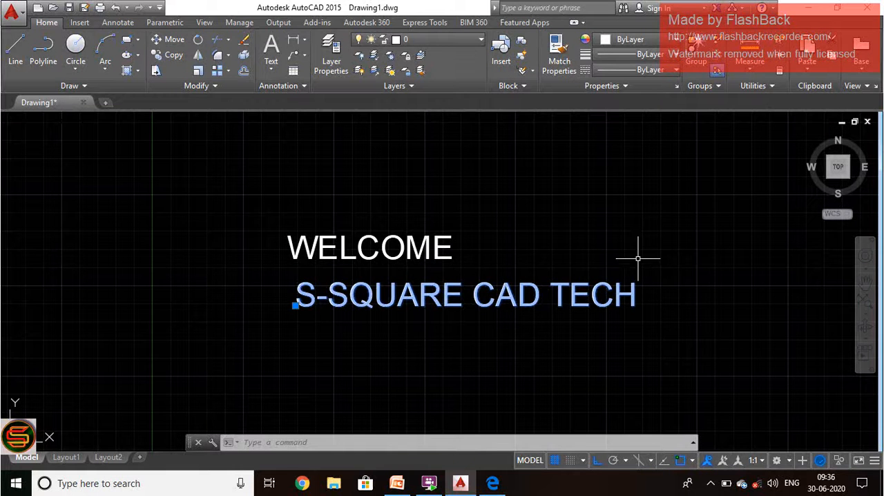
scroll(637, 258, up, 2)
scroll(638, 258, down, 2)
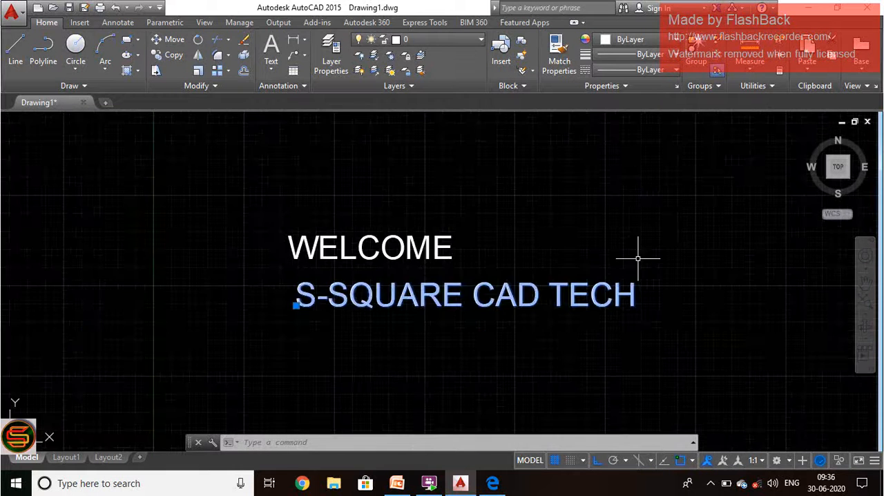
scroll(638, 259, up, 2)
scroll(637, 258, down, 2)
scroll(637, 259, up, 2)
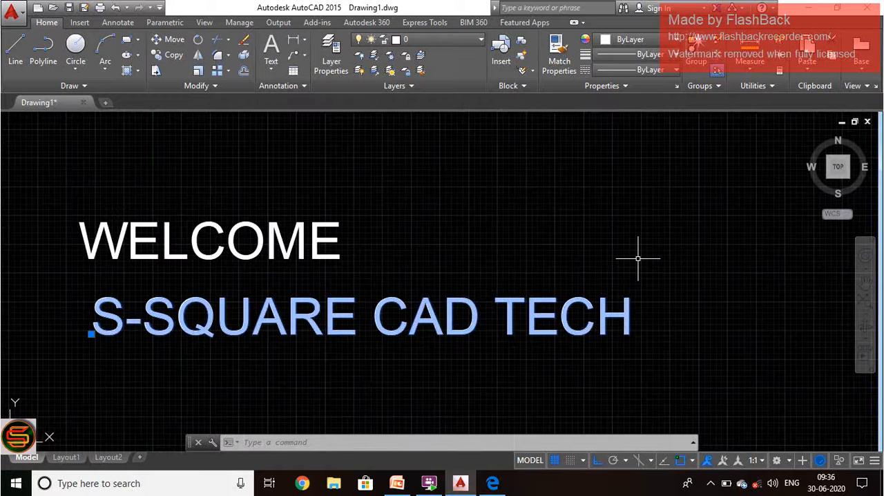
click(711, 404)
key(Escape)
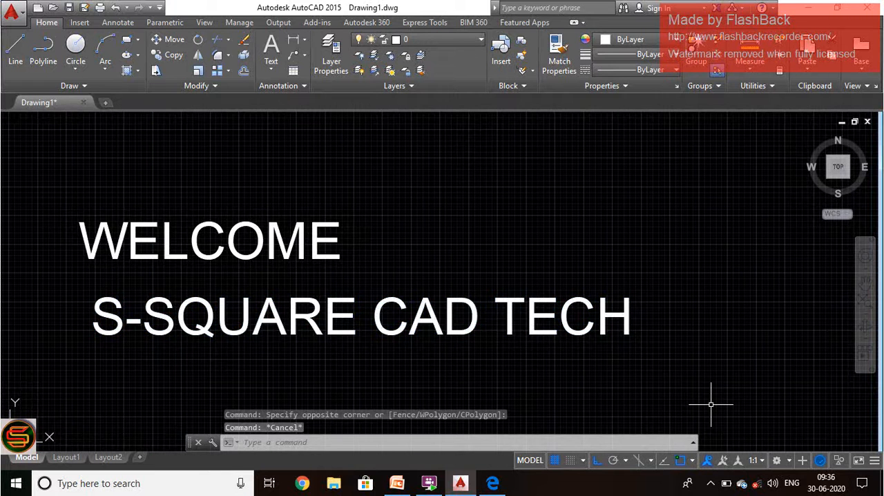
Step: Switch to PowerPoint and close the AUTO CAD presentation, saving its changes
click(712, 484)
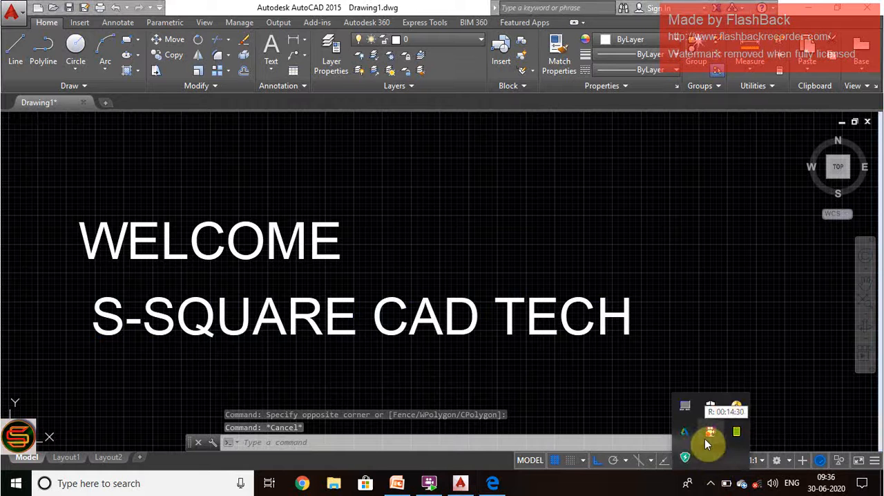
click(397, 484)
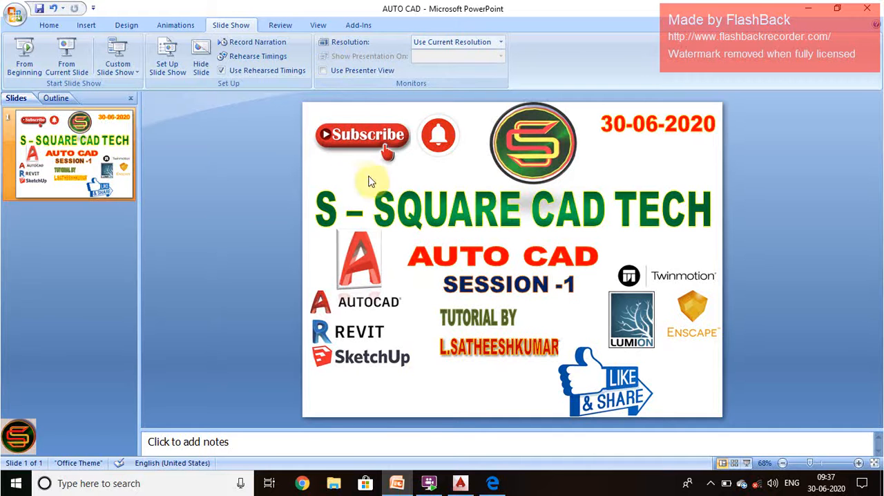
ctrl+click(441, 141)
click(841, 32)
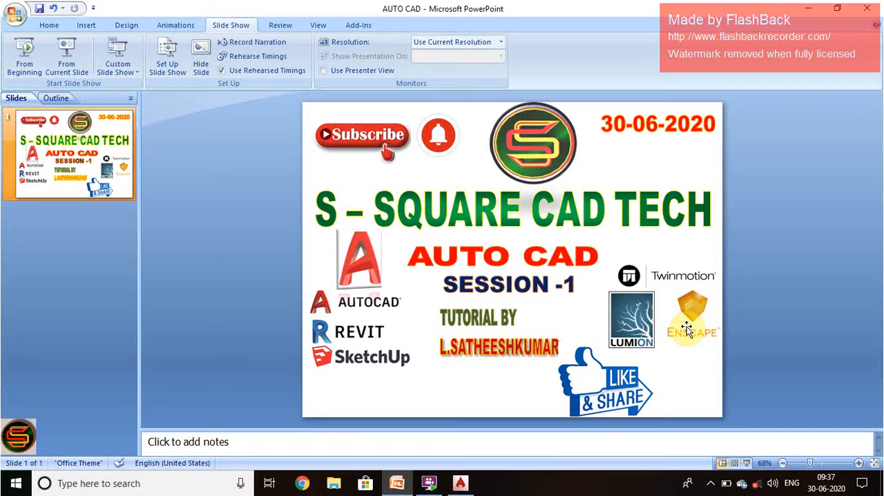
click(862, 13)
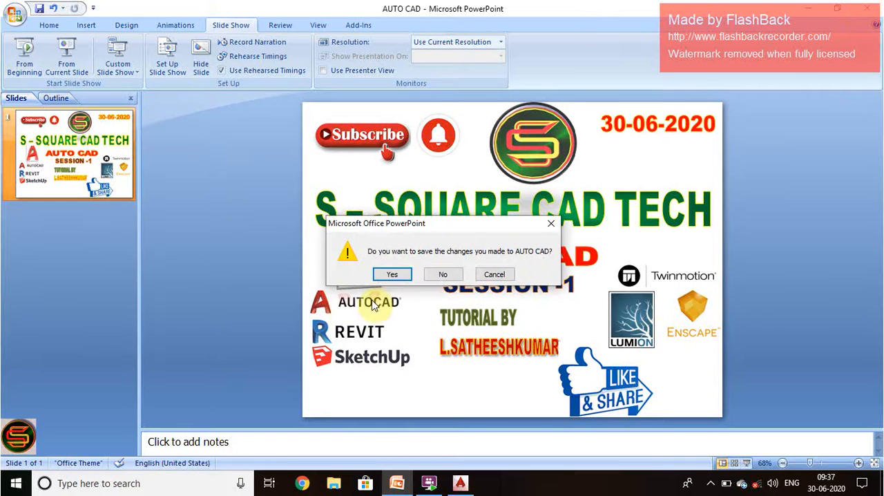
click(392, 275)
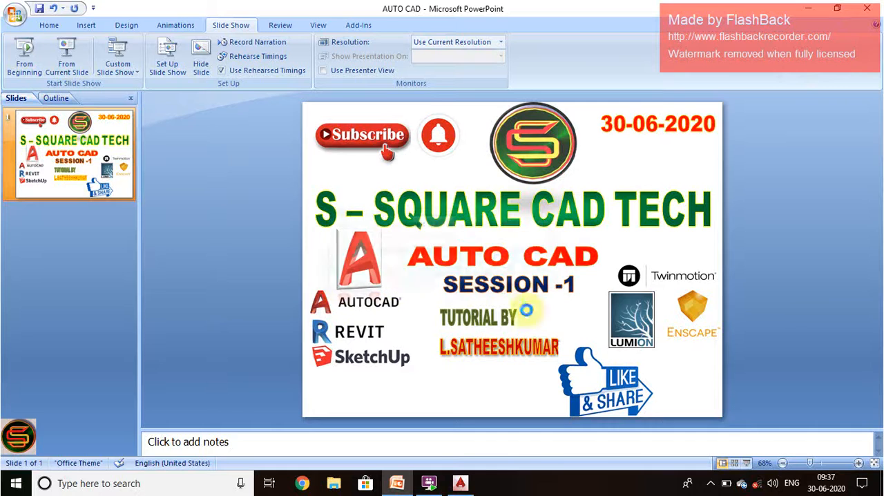
click(710, 482)
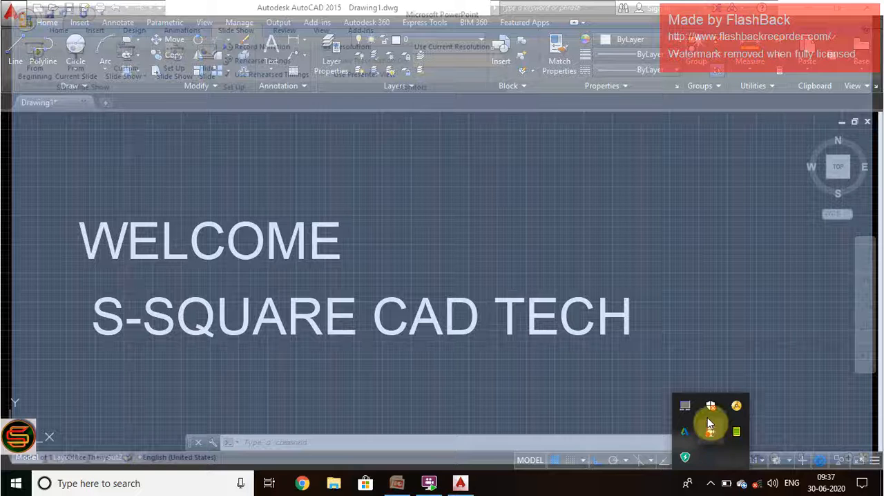
right_click(708, 435)
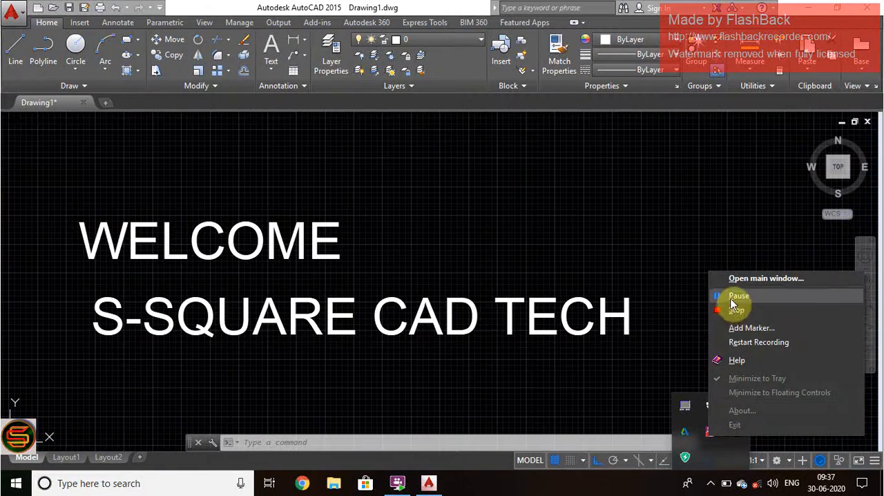